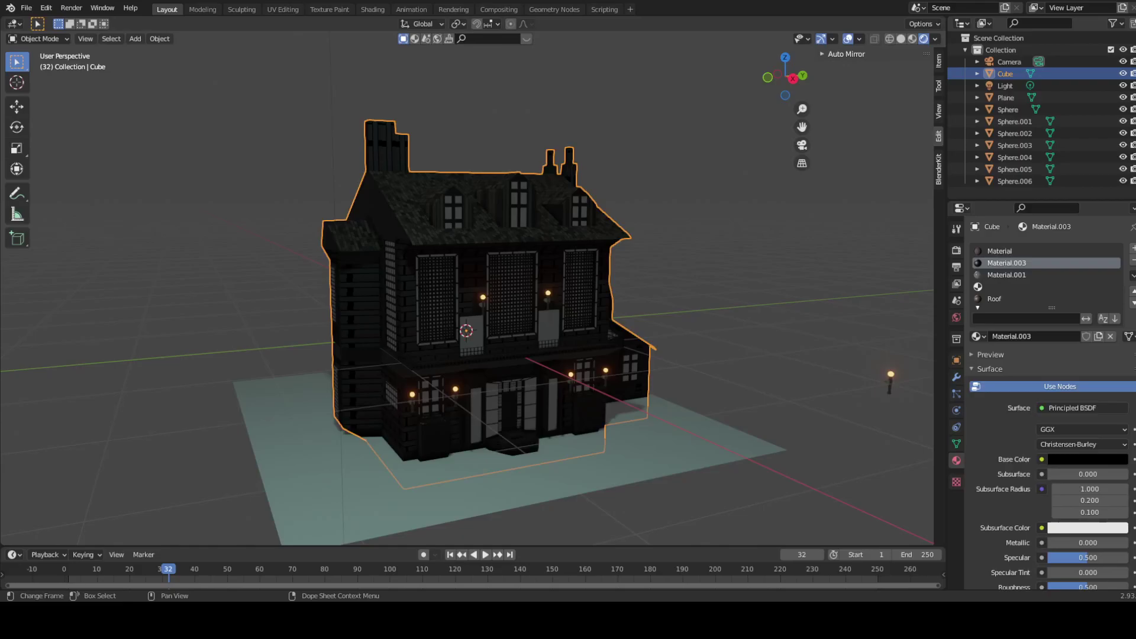
- Enter Edit Mode on the house and select a wall face between the side windows to check its material
click(741, 385)
middle_drag(741, 384, 708, 400)
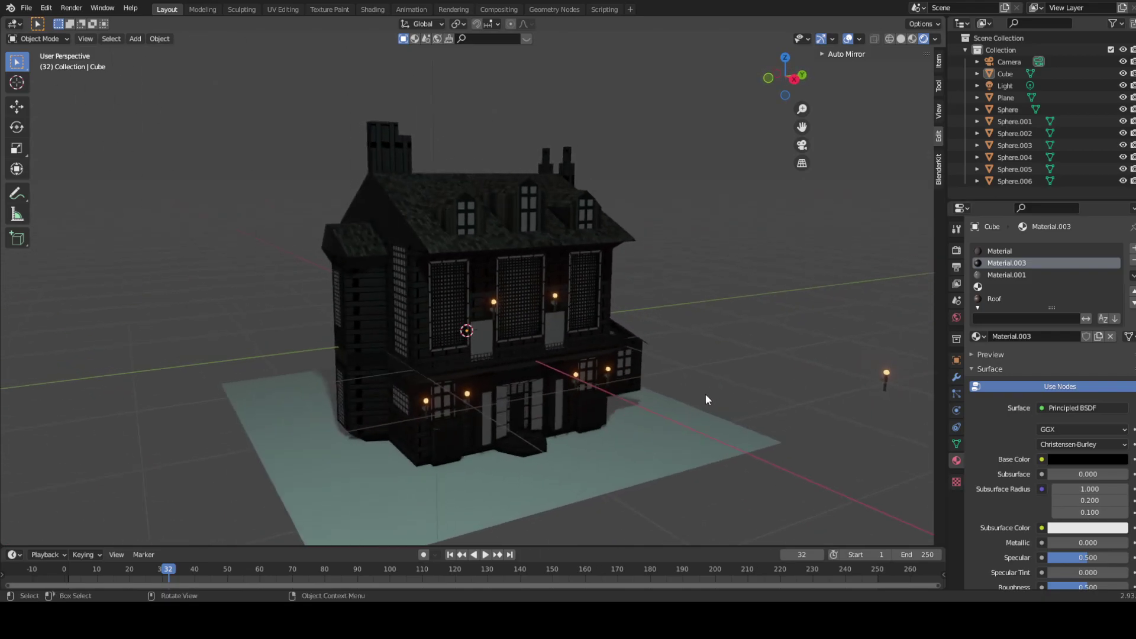
middle_drag(581, 320, 658, 304)
scroll(662, 301, down, 1)
scroll(666, 296, up, 4)
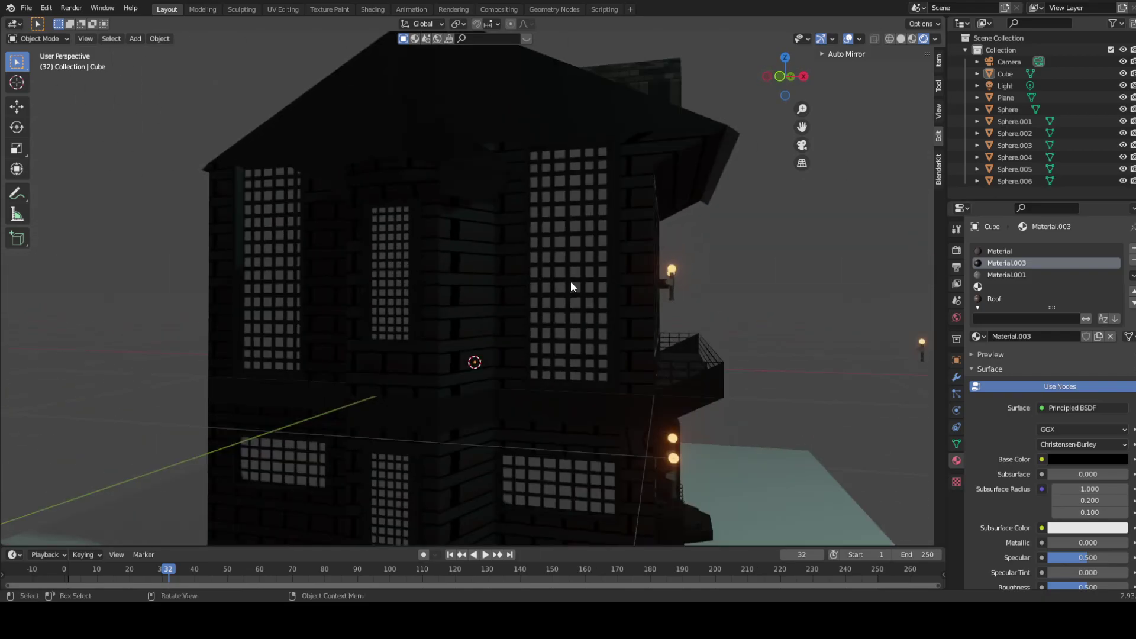
middle_drag(570, 282, 414, 203)
key(Tab)
click(526, 322)
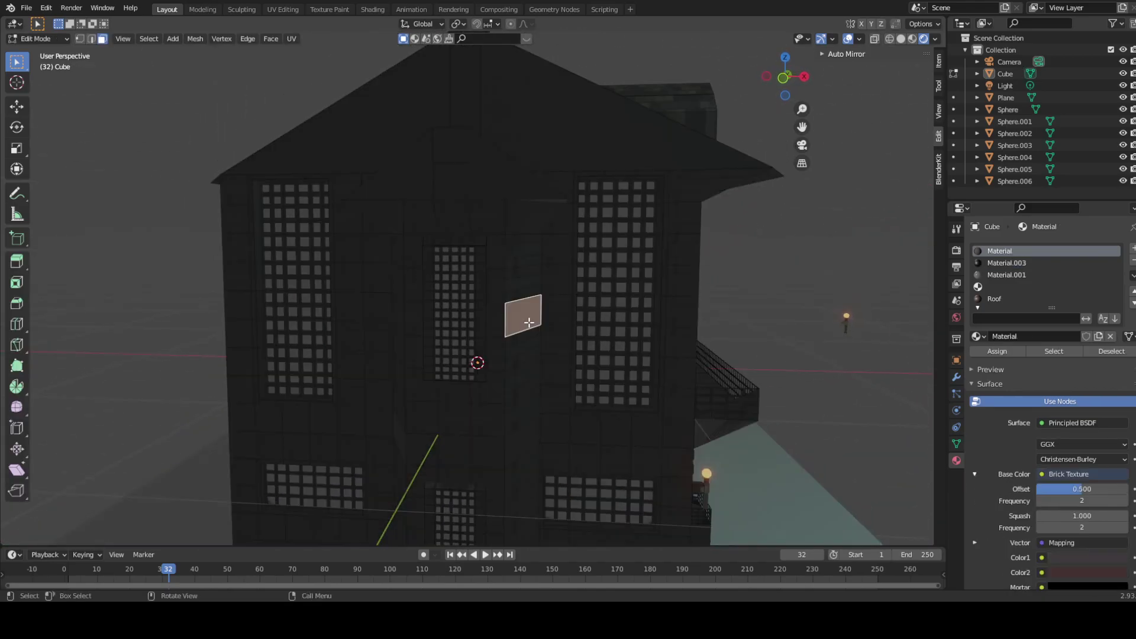
click(525, 371)
- Select faces along the base ledge below the side wall's lower window to check their assigned materials
shift+middle_drag(538, 424, 562, 297)
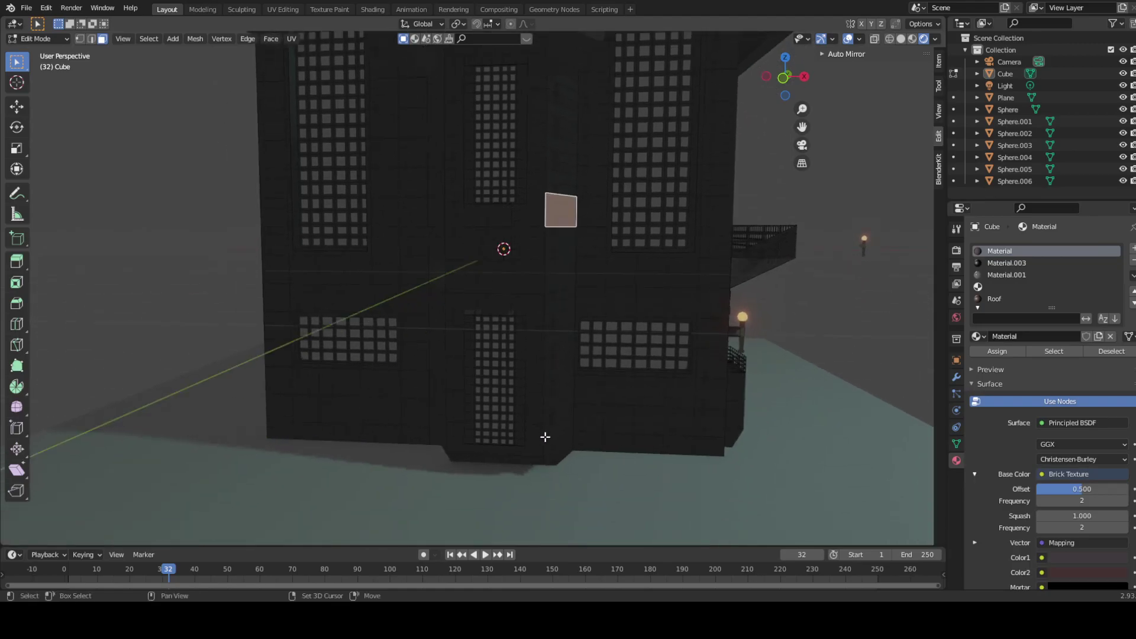
shift+click(529, 443)
shift+click(496, 458)
shift+click(468, 451)
click(562, 220)
click(539, 444)
click(464, 456)
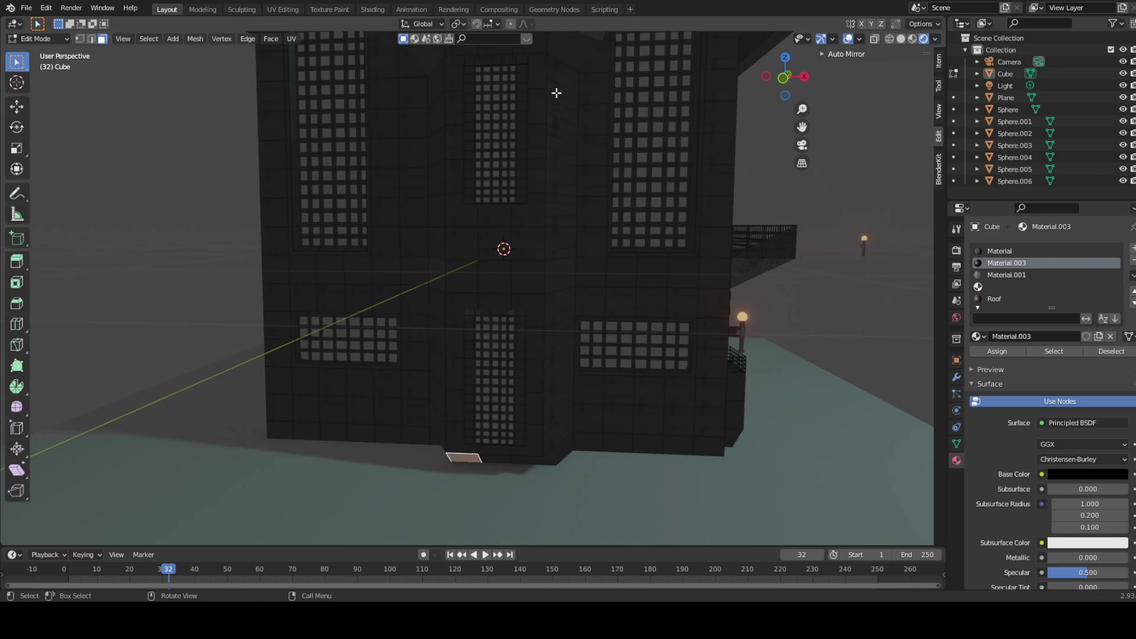
- Select the large main roof face and examine the Brick Texture colours and settings of its Roof material
middle_drag(628, 320, 376, 431)
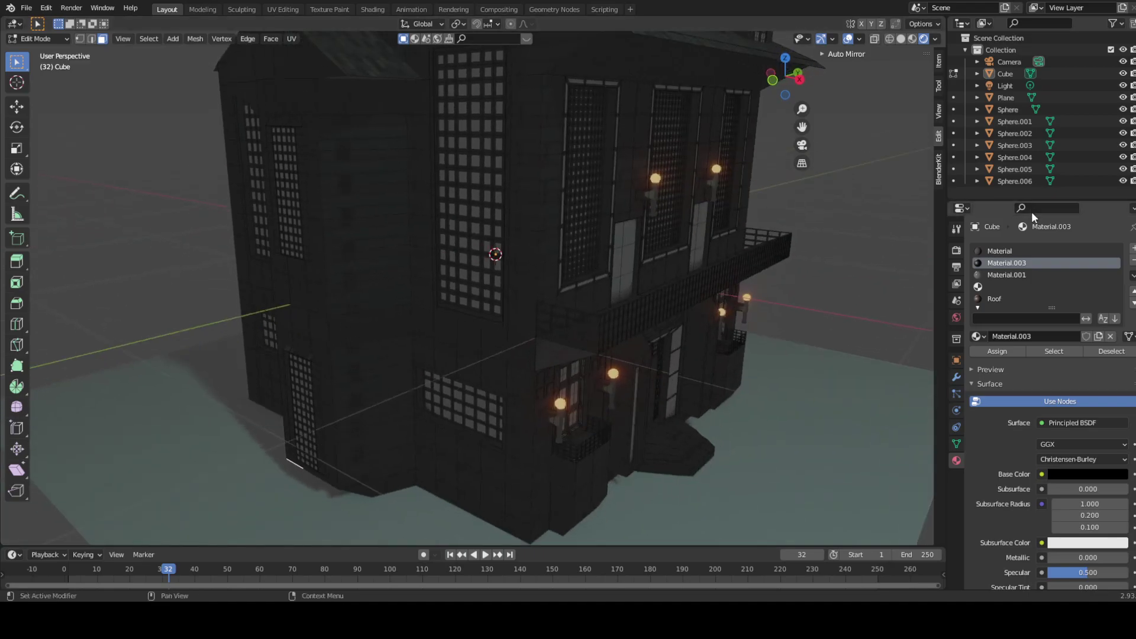
middle_drag(385, 200, 406, 193)
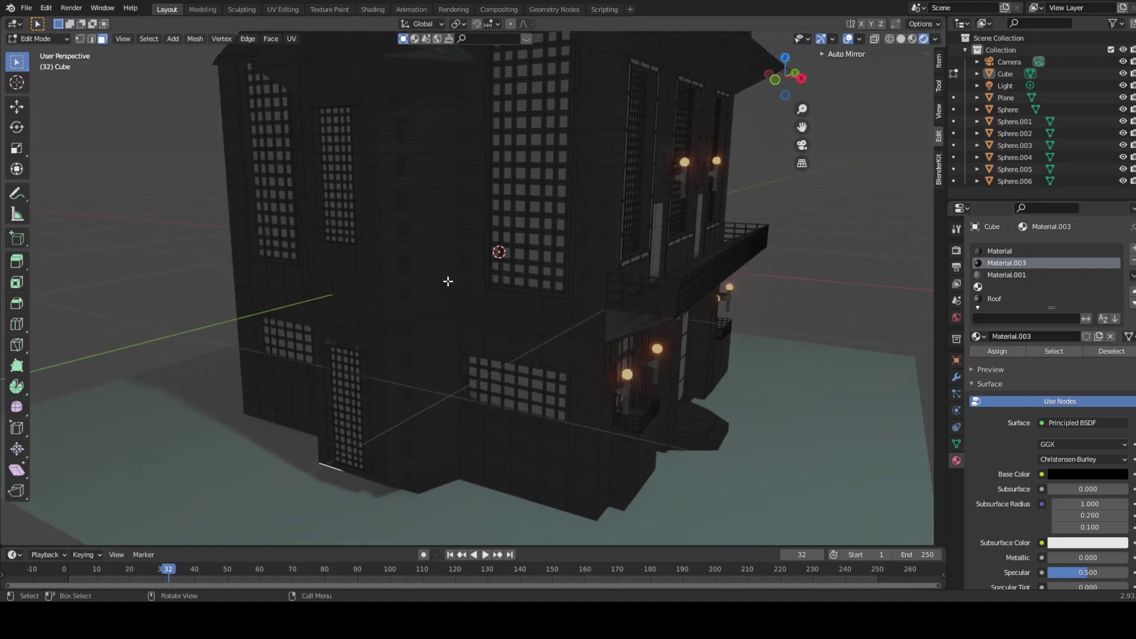
middle_drag(449, 282, 438, 241)
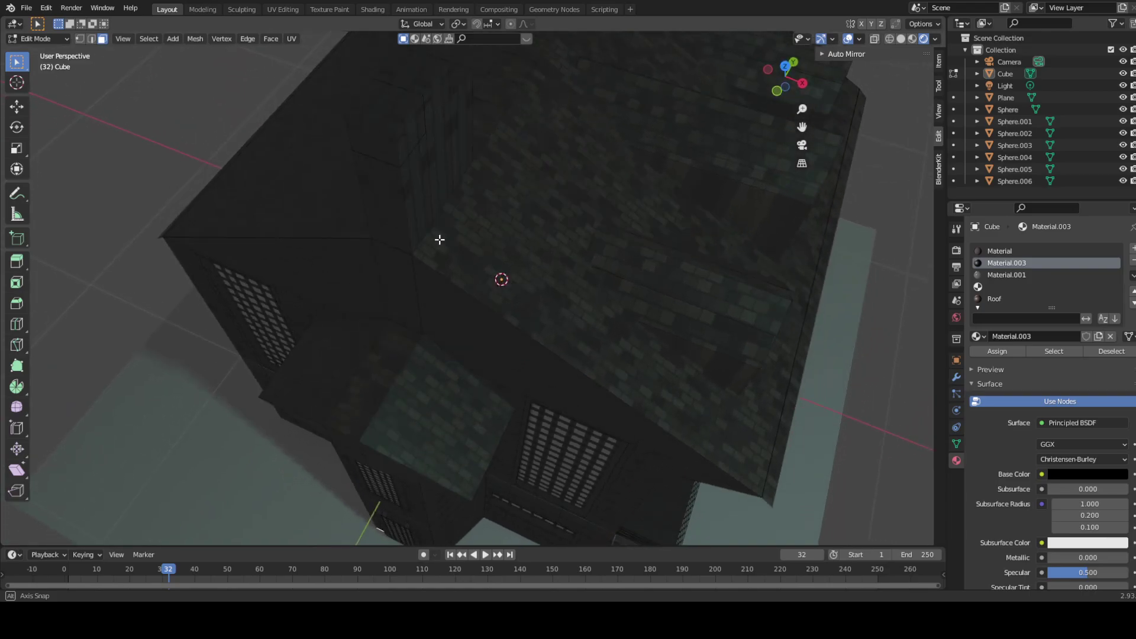
click(499, 255)
middle_drag(626, 255, 619, 263)
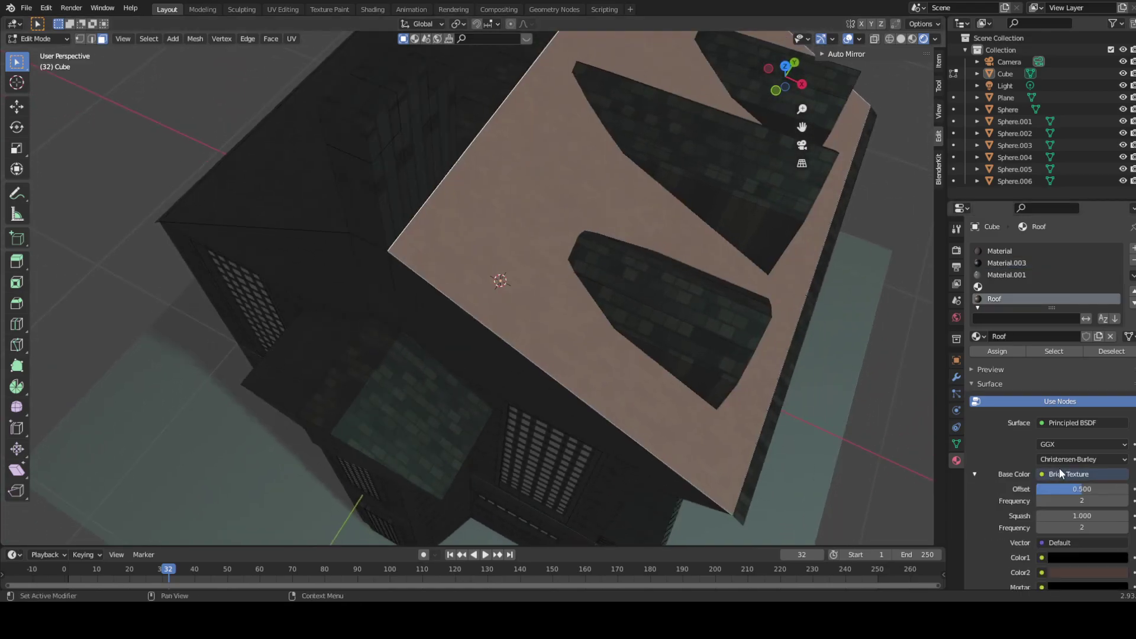
scroll(1060, 467, down, 1)
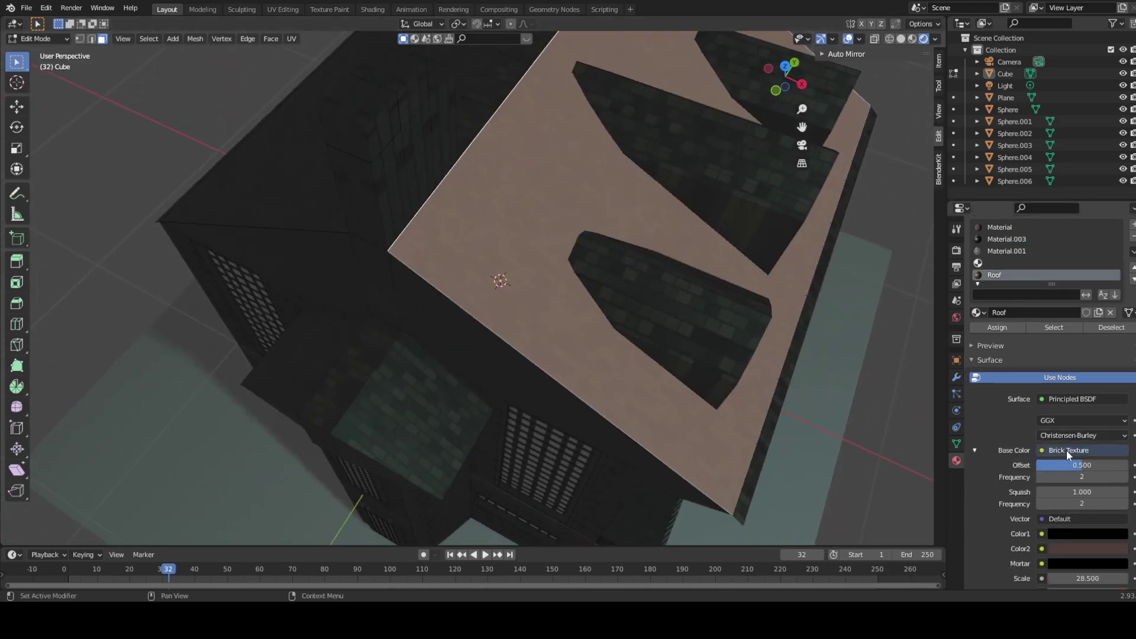
click(1067, 450)
scroll(996, 482, down, 1)
scroll(1113, 508, down, 2)
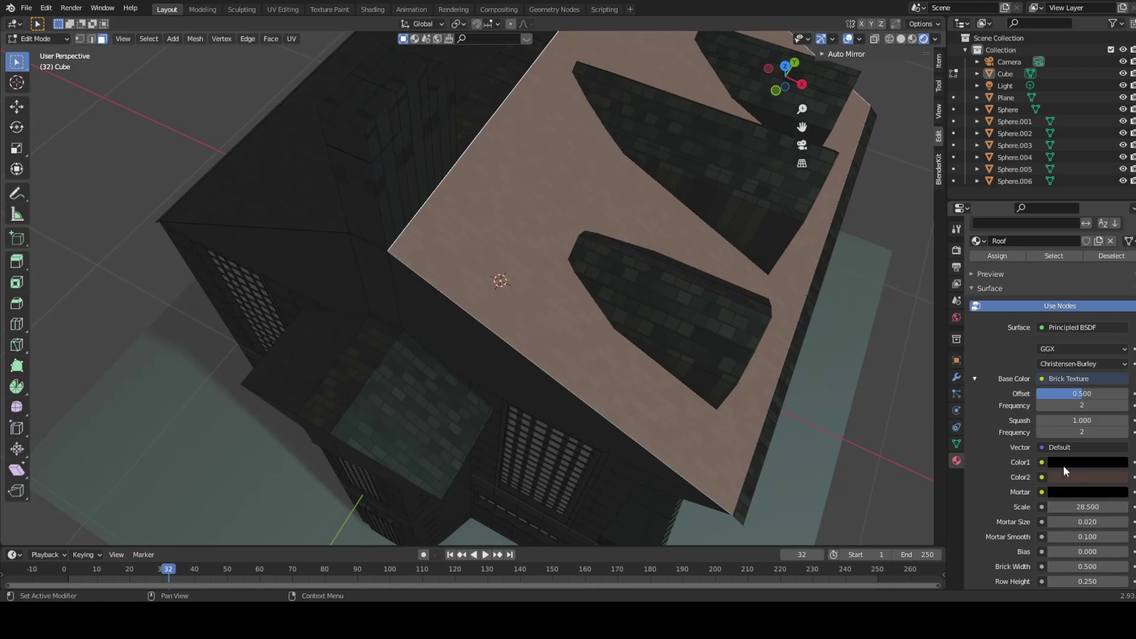
click(1081, 477)
click(1063, 463)
- Examine the front facade and a wall lamp up close in Object Mode and Edit Mode
middle_drag(788, 393, 648, 336)
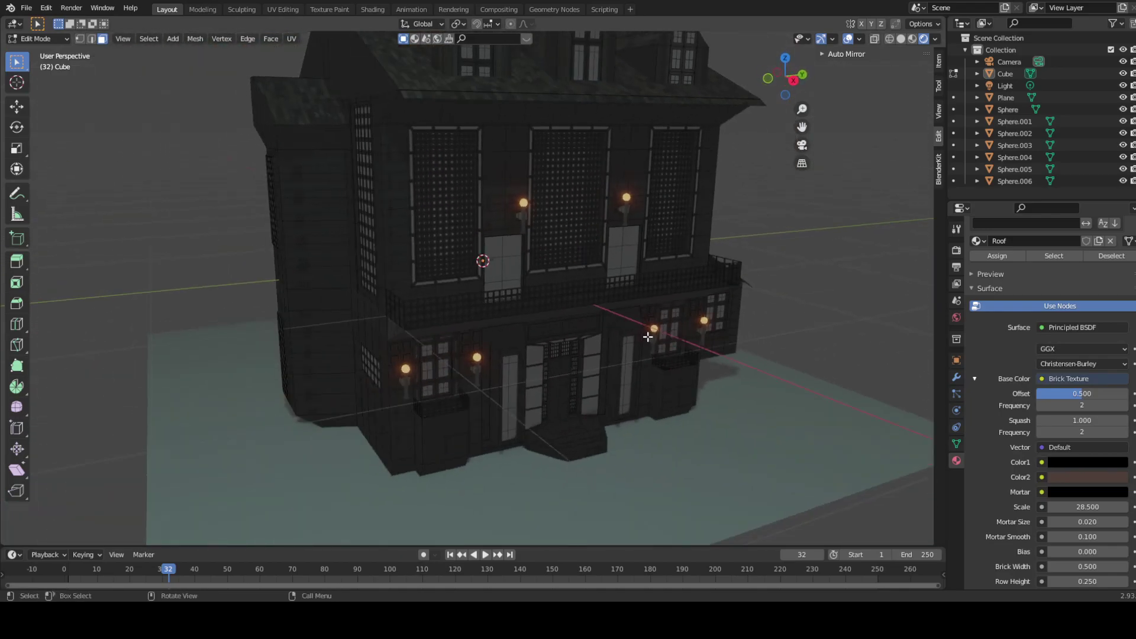
key(Tab)
scroll(648, 336, up, 2)
middle_drag(700, 369, 560, 346)
scroll(654, 322, up, 5)
key(Tab)
scroll(591, 325, up, 4)
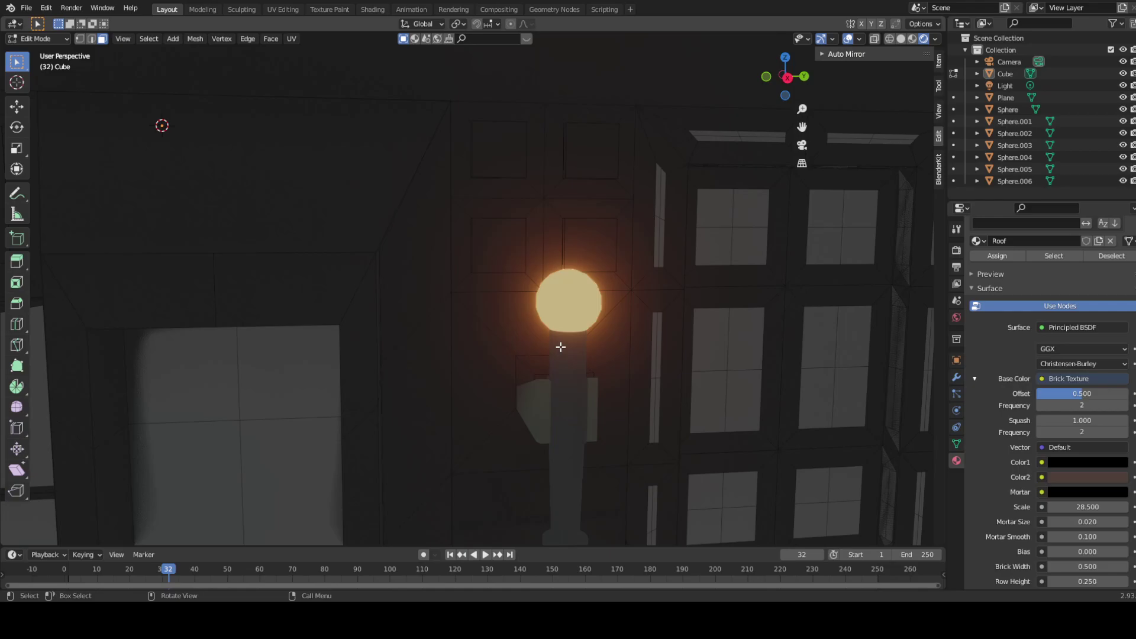
- Examine the whole front, the side annex and the upper-floor windows and balcony of the house
scroll(574, 361, down, 8)
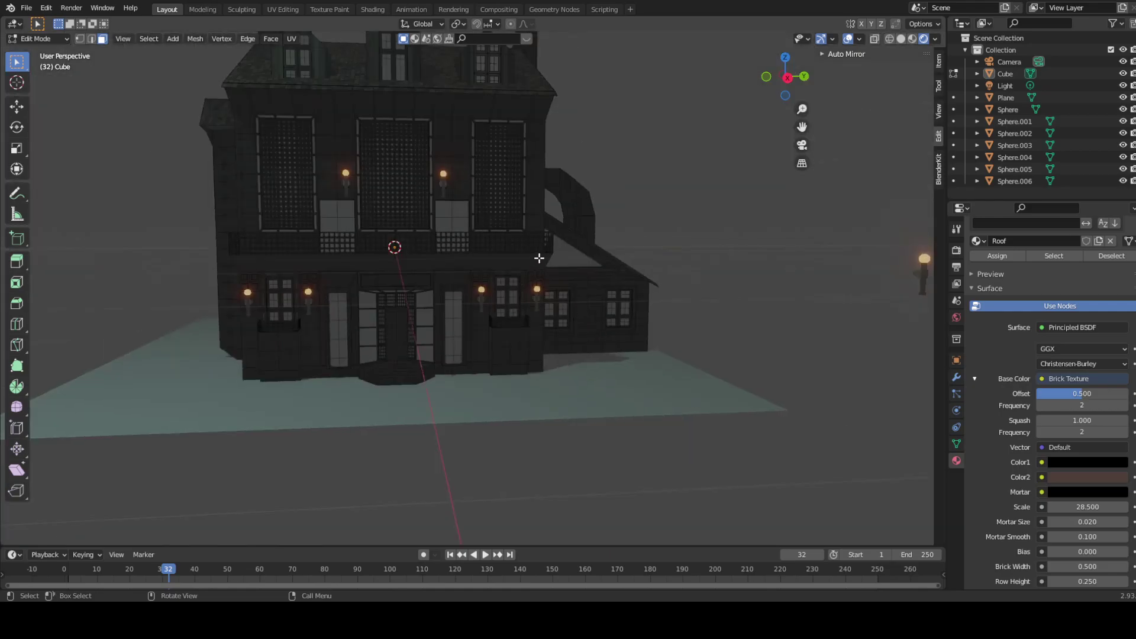
middle_drag(540, 253, 420, 317)
scroll(431, 230, up, 4)
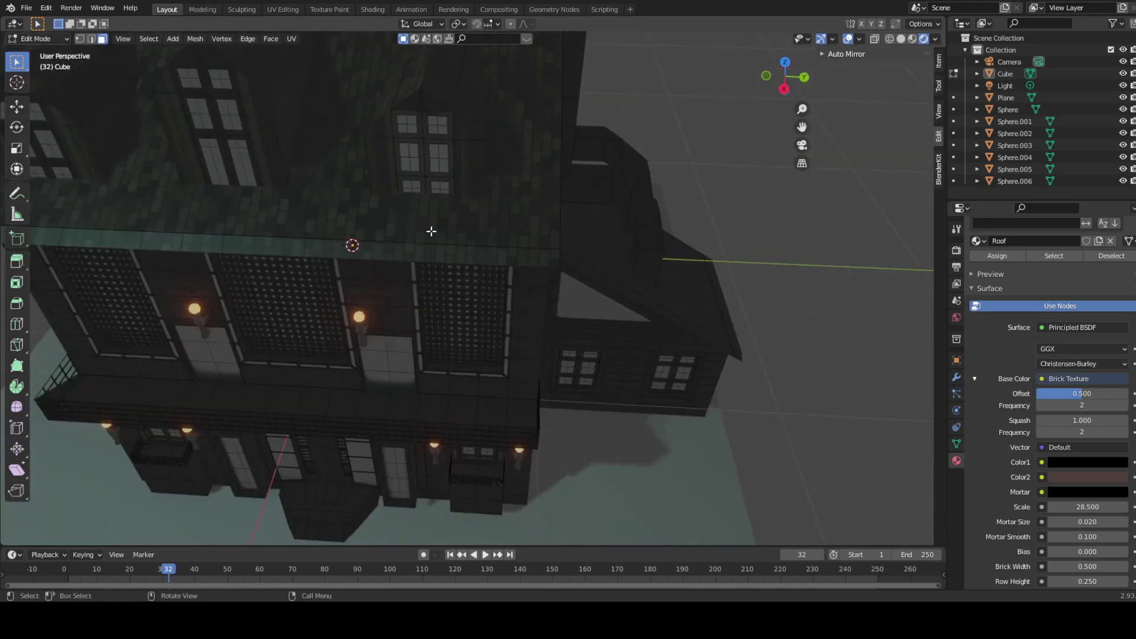
middle_drag(393, 254, 495, 349)
scroll(509, 326, up, 5)
scroll(527, 301, up, 2)
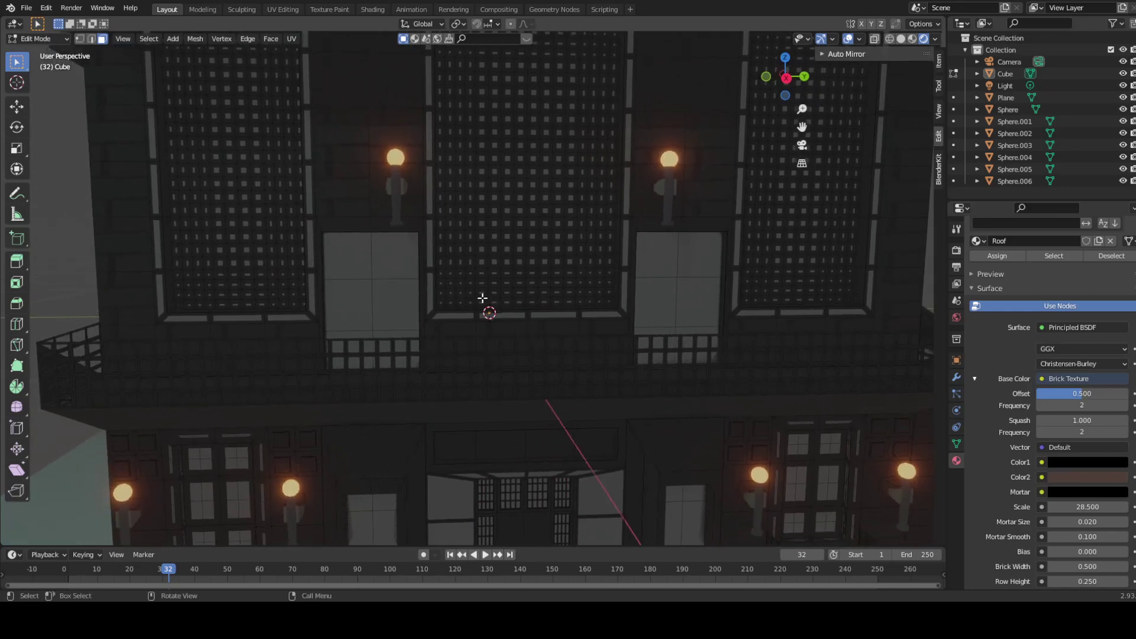
- Switch to the Shading workspace in Object Mode and replace the Roof material in slot 5 with the existing Material
key(Tab)
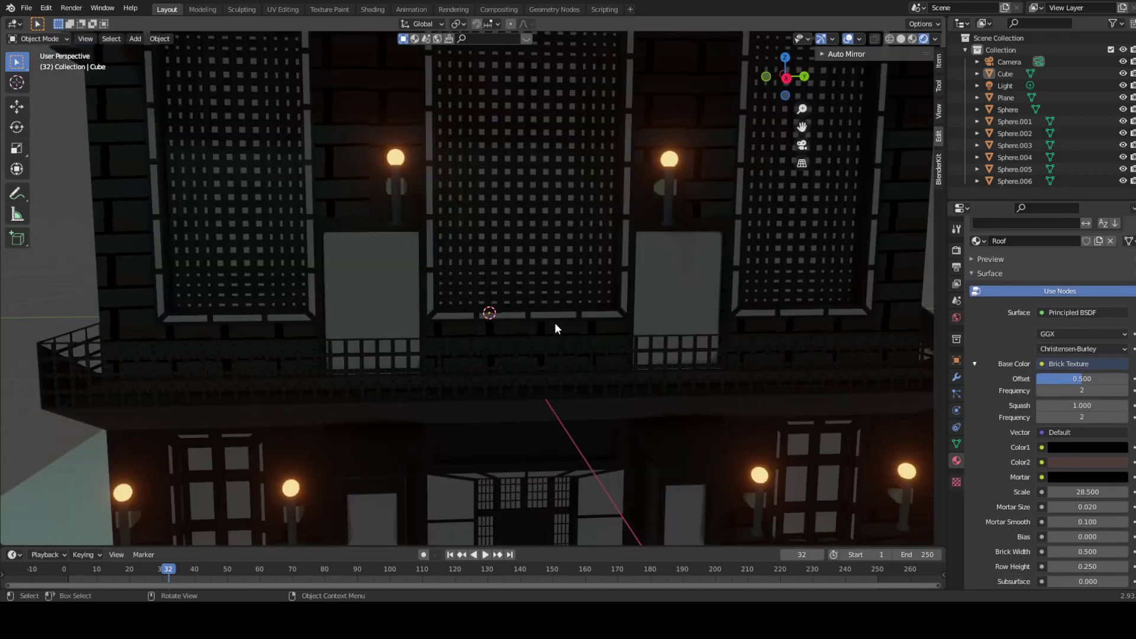
click(367, 8)
middle_drag(439, 441, 400, 401)
scroll(479, 424, up, 1)
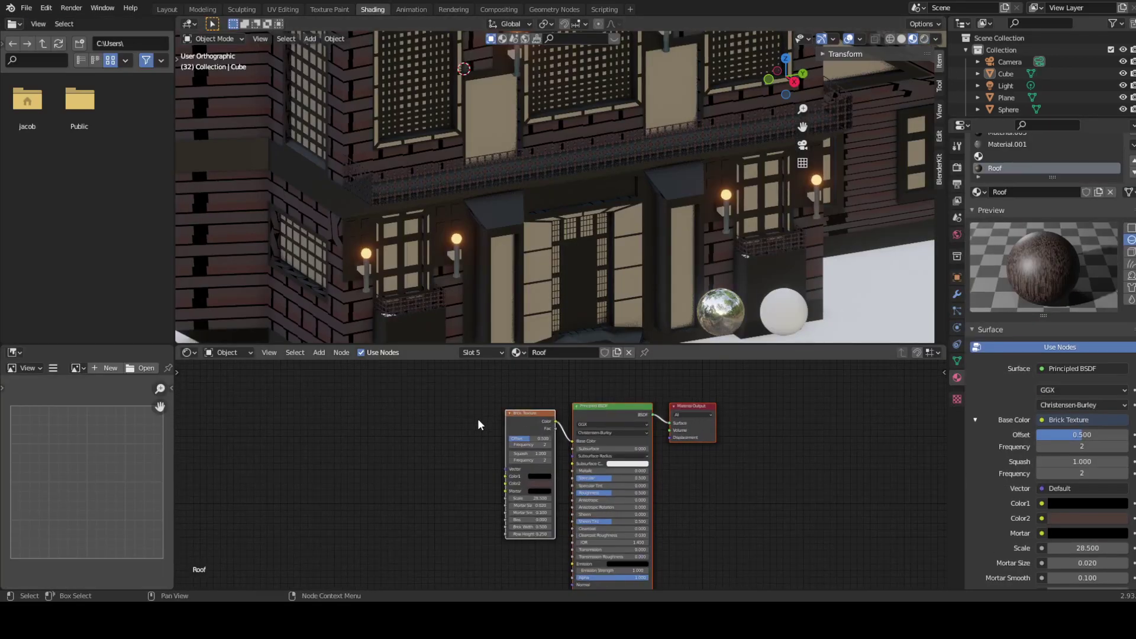
click(518, 352)
click(524, 371)
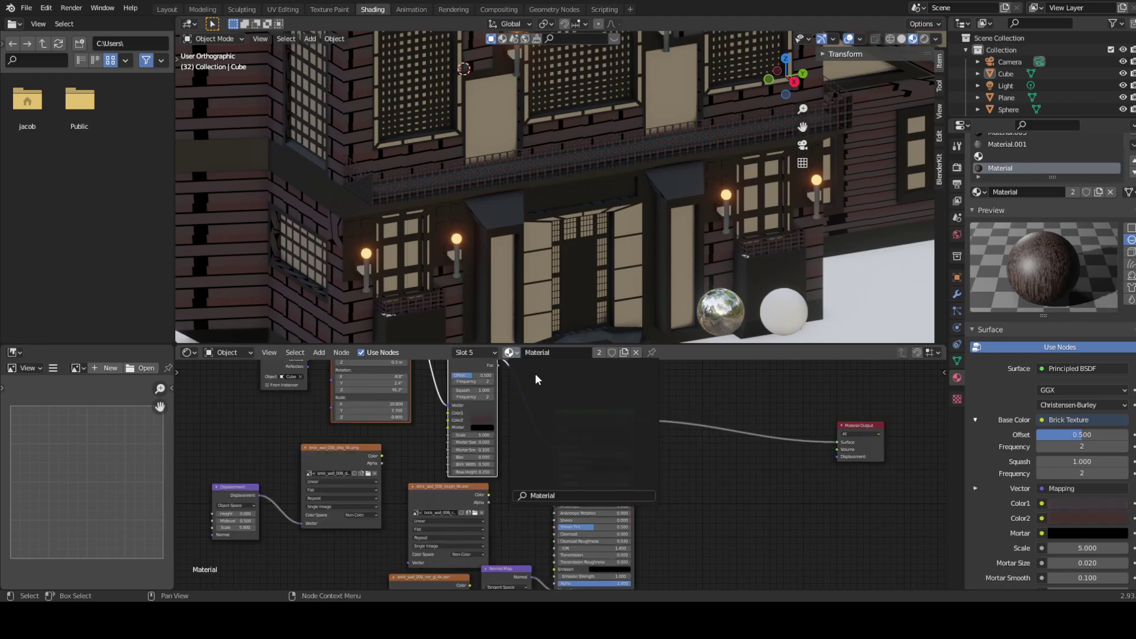
- Set the Normal Map node's space to Blender World Space and move the node slightly lower
middle_drag(639, 398, 680, 418)
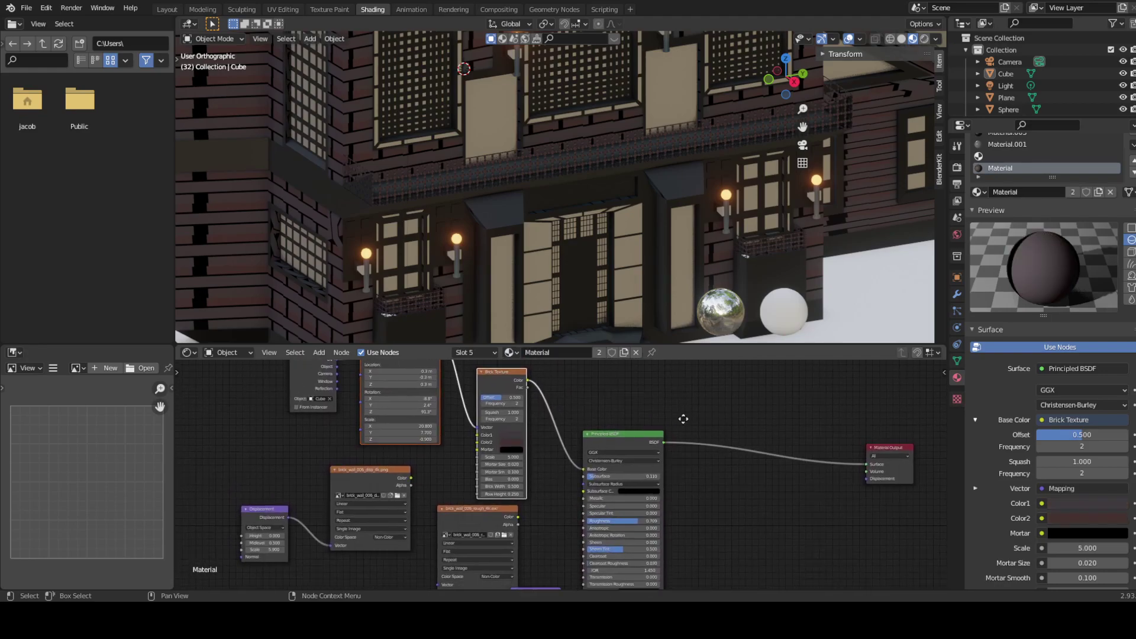
middle_drag(684, 489, 760, 376)
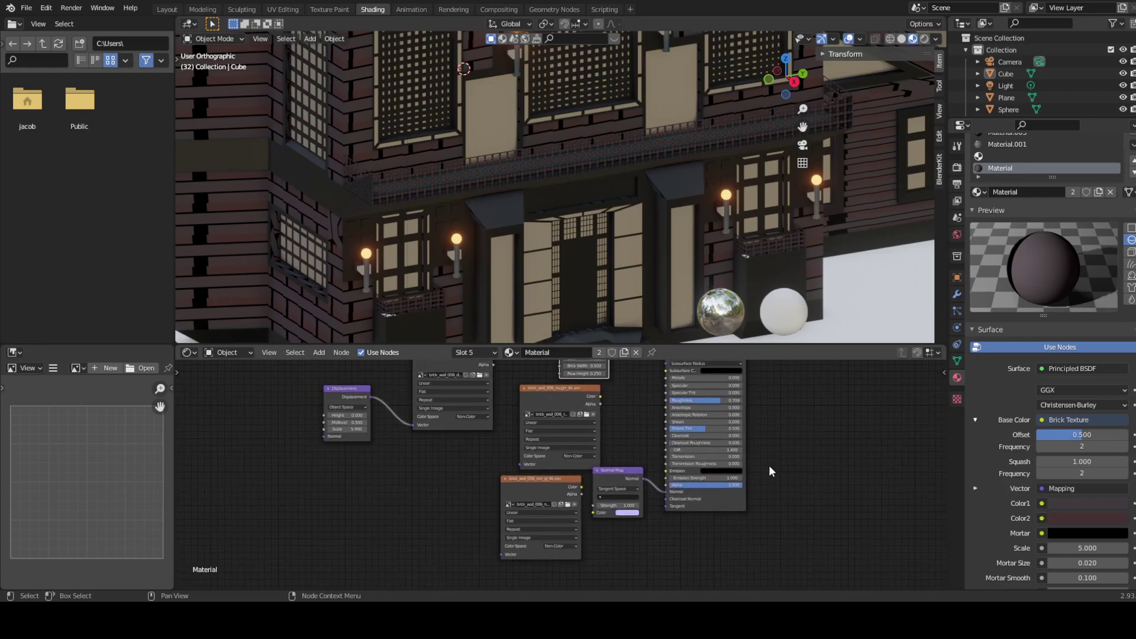
ctrl+scroll(647, 491, up, 2)
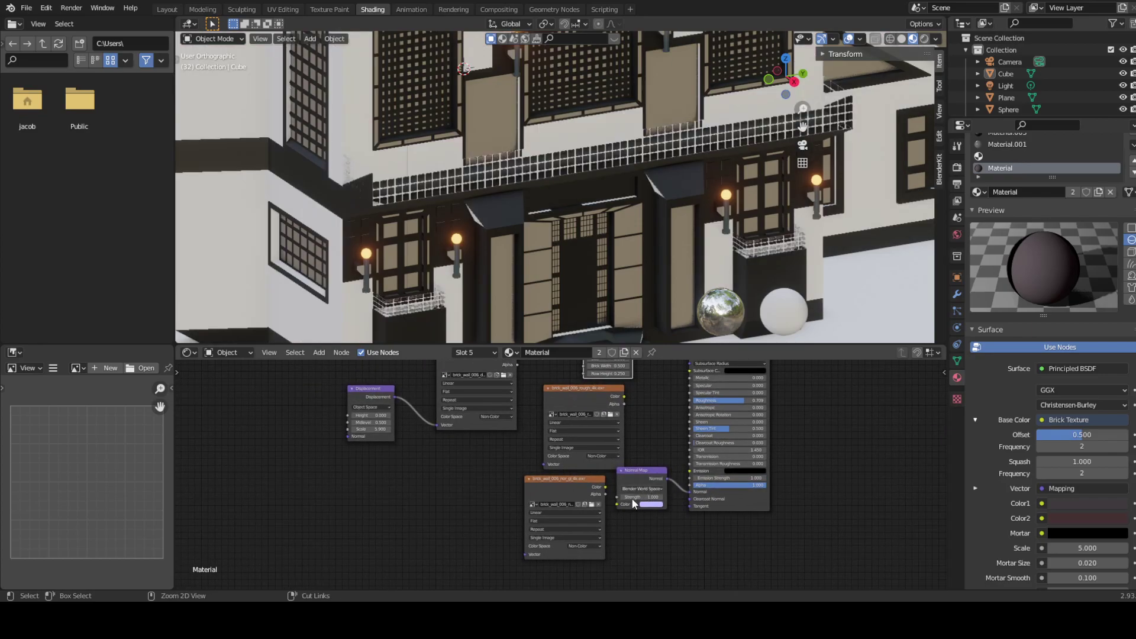
scroll(655, 460, down, 1)
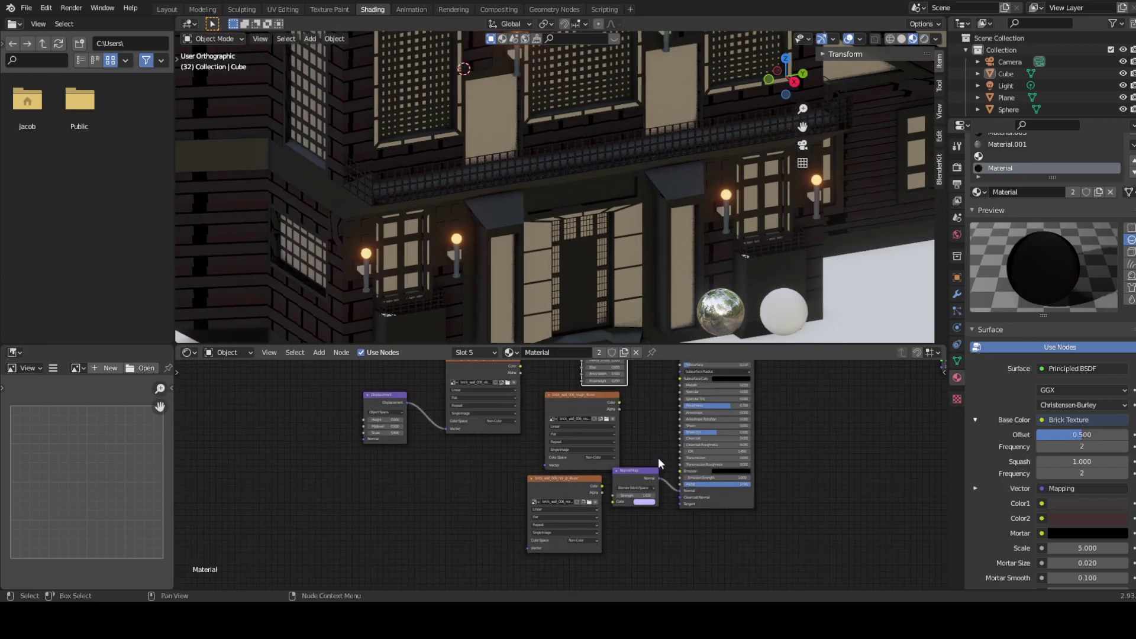
drag(647, 472, 650, 489)
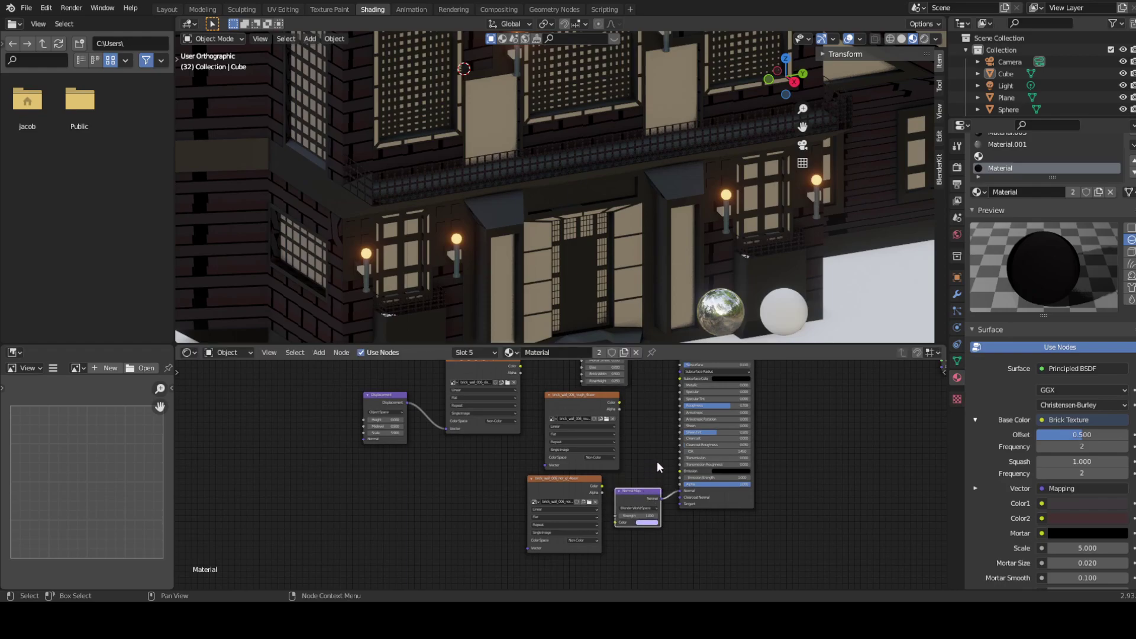
- Move the Brick Texture node slightly up and farther away from the Mapping node
middle_drag(655, 447, 601, 526)
scroll(660, 453, up, 1)
middle_drag(612, 458, 575, 501)
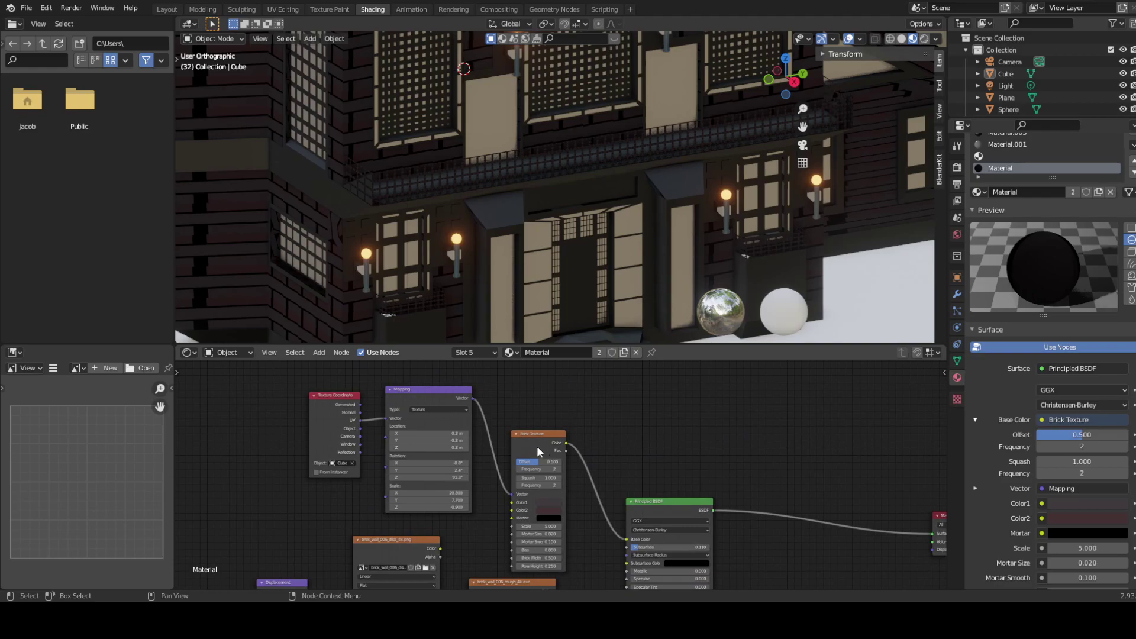
drag(540, 453, 567, 439)
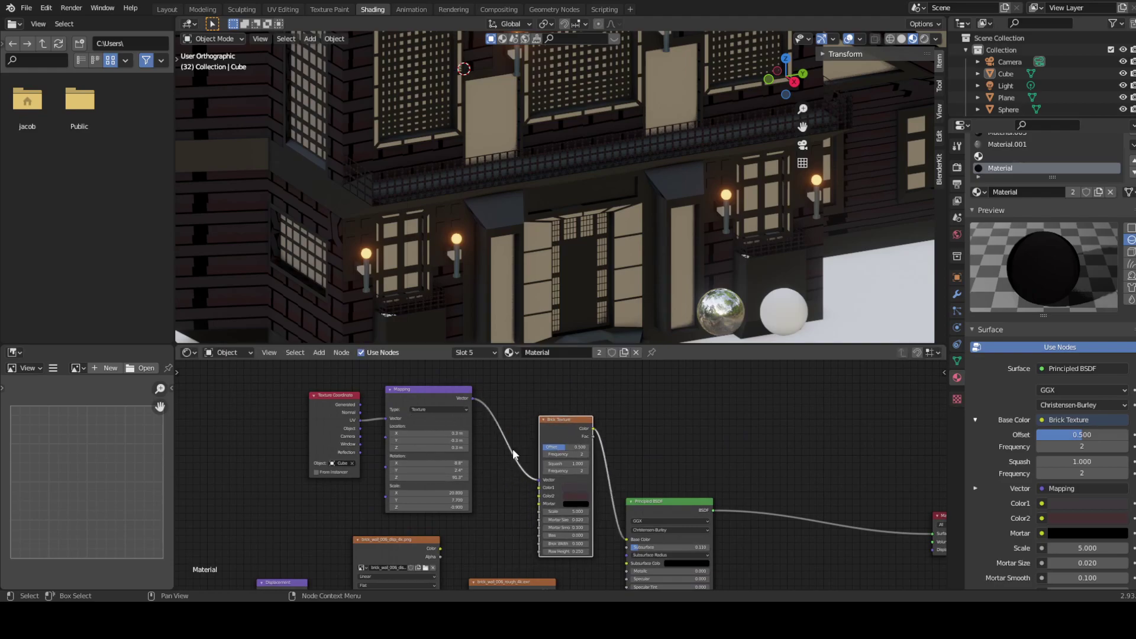
- Select the displacement image texture node and view the list of images available for it
middle_drag(464, 466, 462, 289)
middle_drag(500, 448, 542, 463)
click(434, 394)
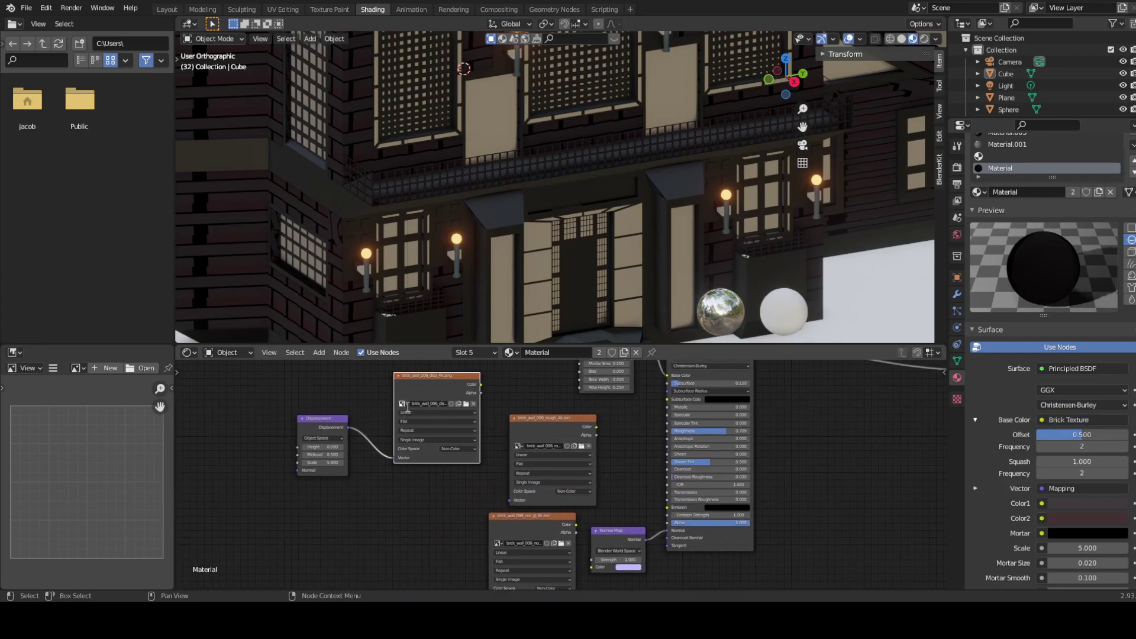
click(405, 404)
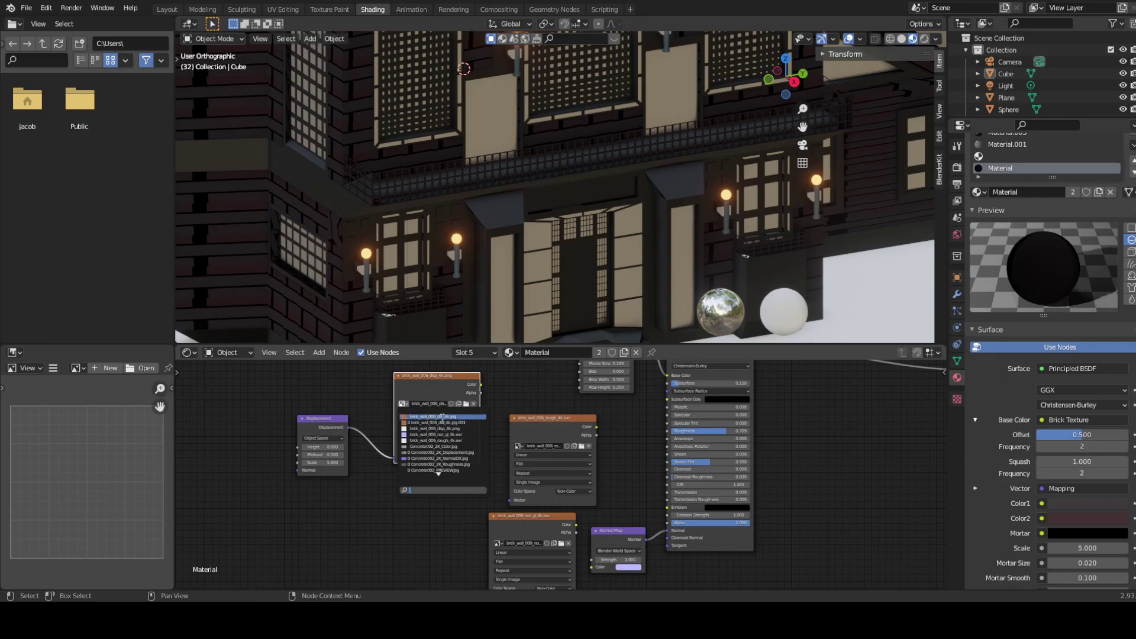
click(482, 406)
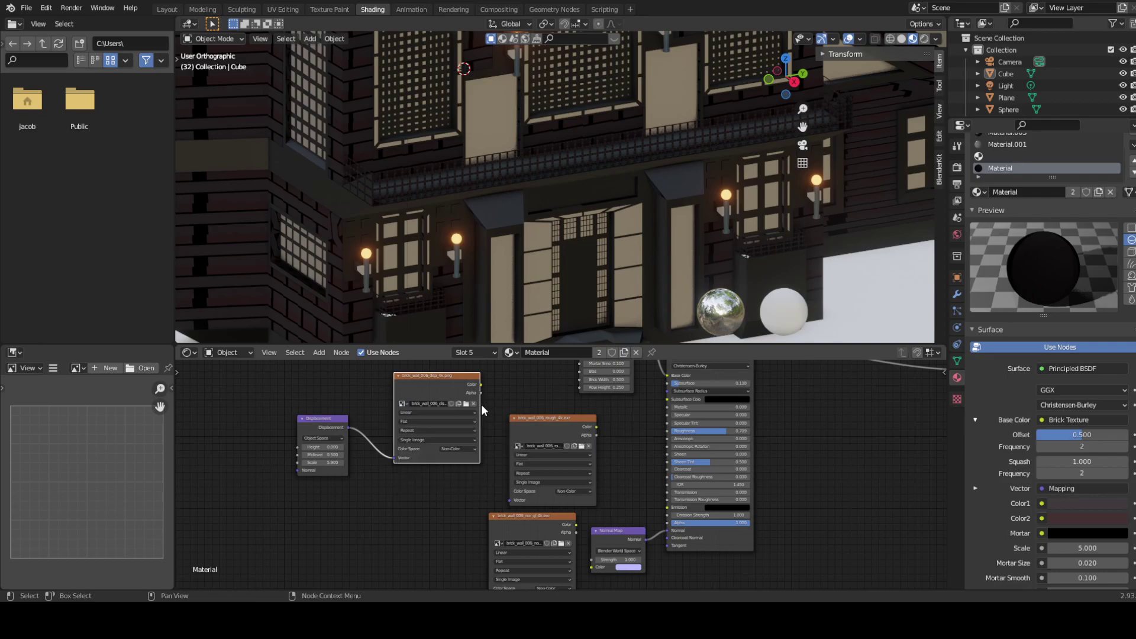
click(541, 435)
click(433, 379)
- Examine the Brick Texture node and its links to the Mapping and Principled BSDF nodes
middle_drag(561, 416, 515, 566)
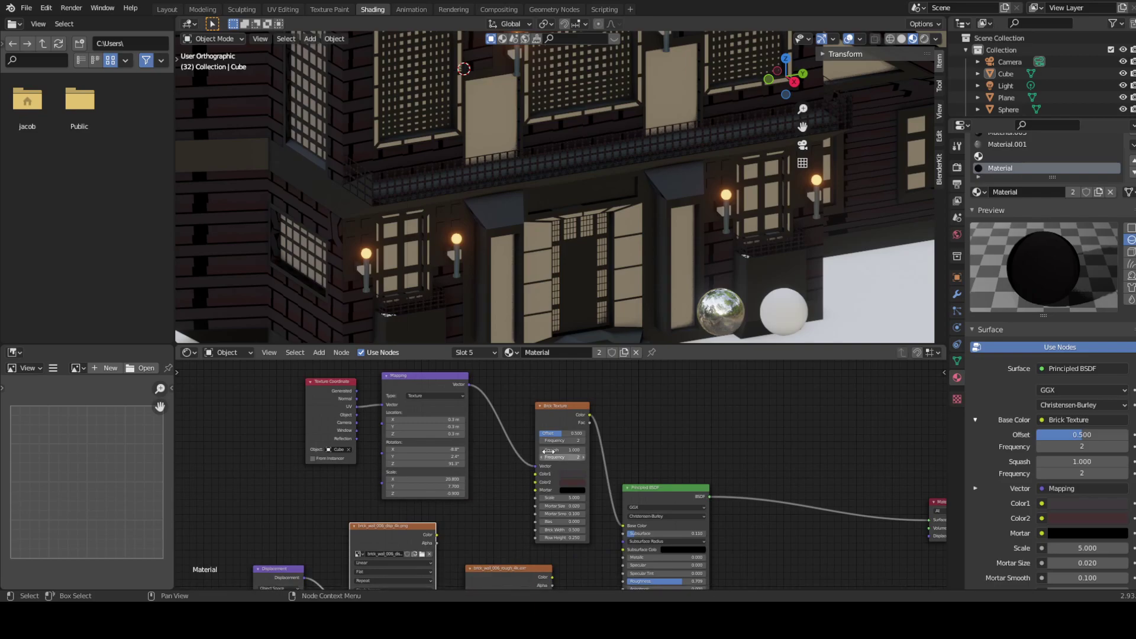
click(552, 415)
middle_drag(568, 455, 514, 371)
middle_drag(478, 513, 509, 462)
- Examine the displacement, roughness and normal image texture nodes in turn, along with the Normal Map link to the Principled BSDF
click(373, 428)
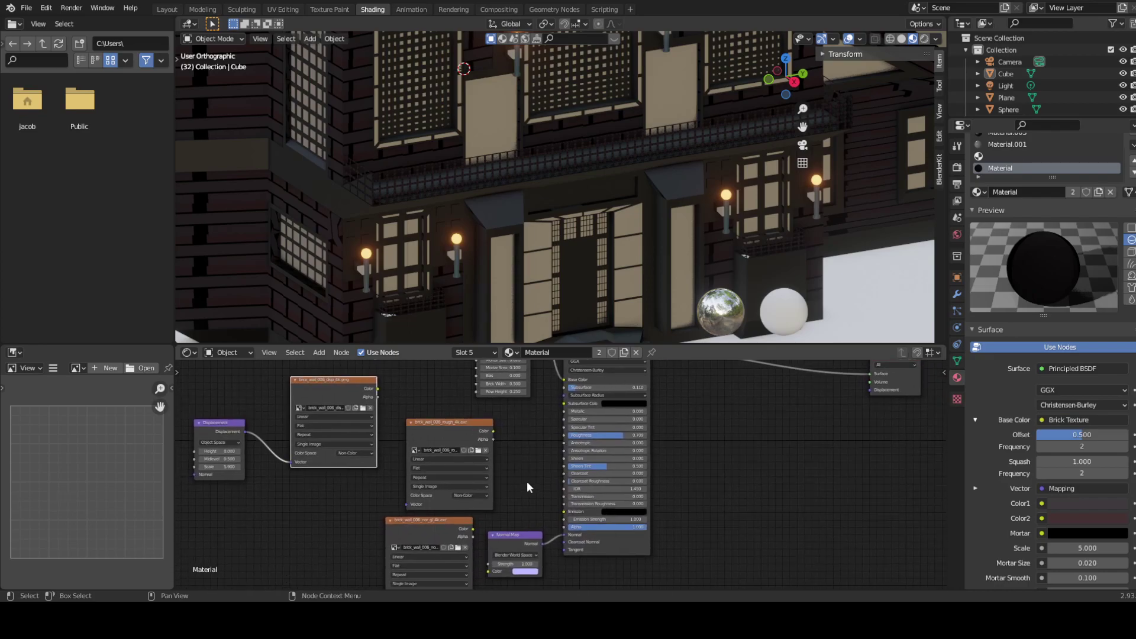
drag(328, 499, 216, 412)
click(296, 512)
click(459, 432)
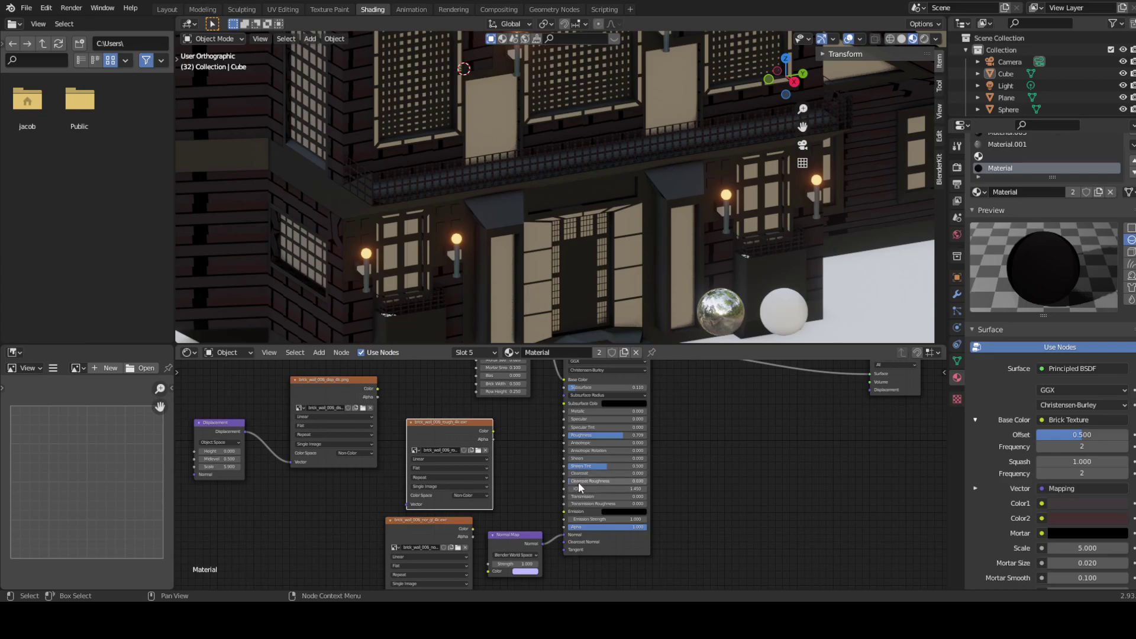
click(551, 488)
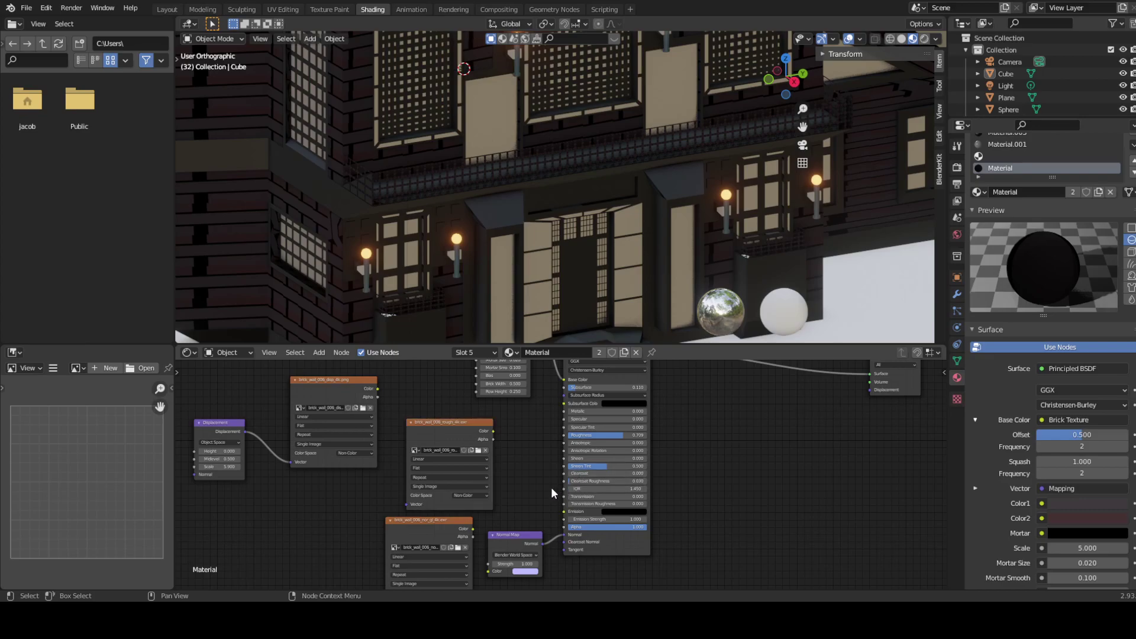
middle_drag(488, 499, 522, 440)
click(421, 458)
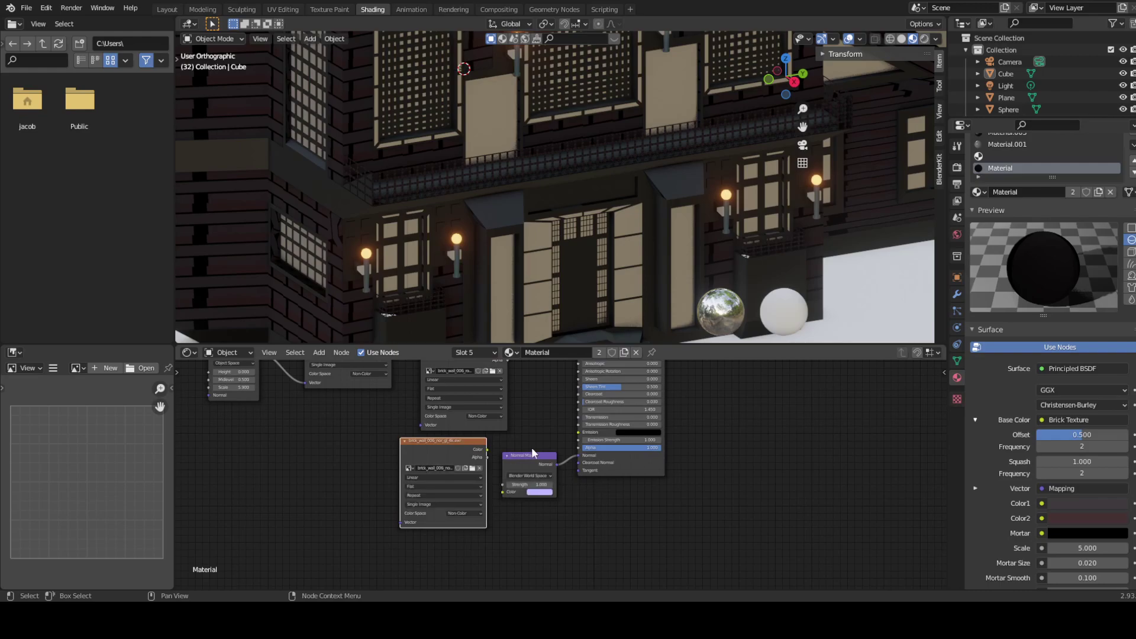
middle_drag(538, 443, 507, 531)
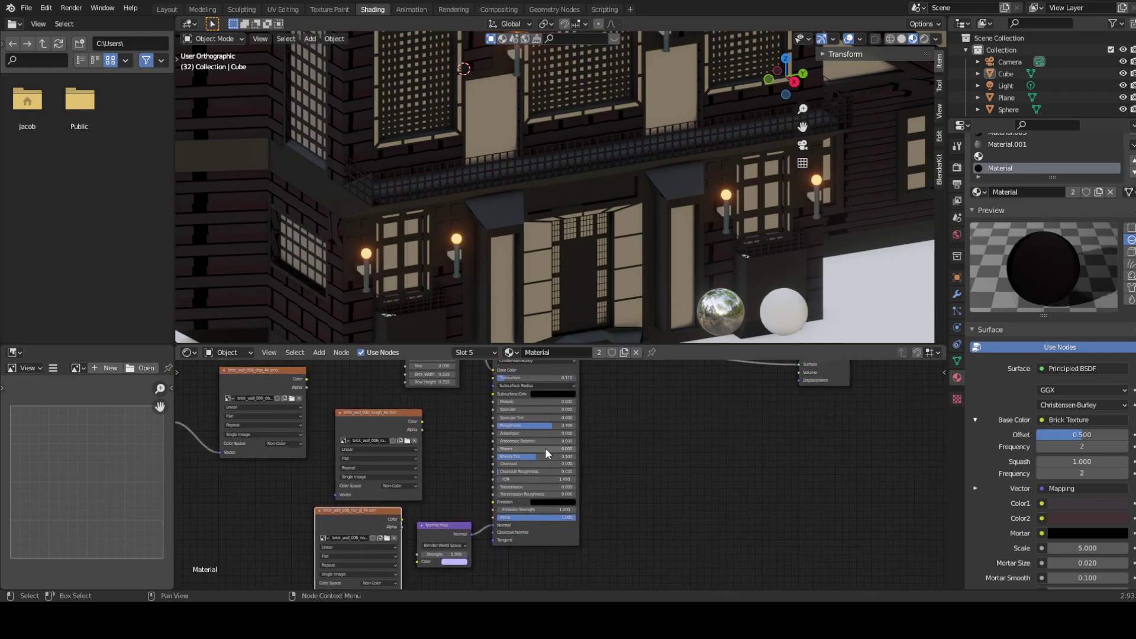
- Examine the brick material's image texture nodes and the brick facade of the house from several angles
middle_drag(469, 442, 515, 531)
middle_drag(571, 441, 477, 467)
middle_drag(426, 440, 647, 362)
middle_drag(713, 258, 648, 253)
scroll(567, 251, down, 4)
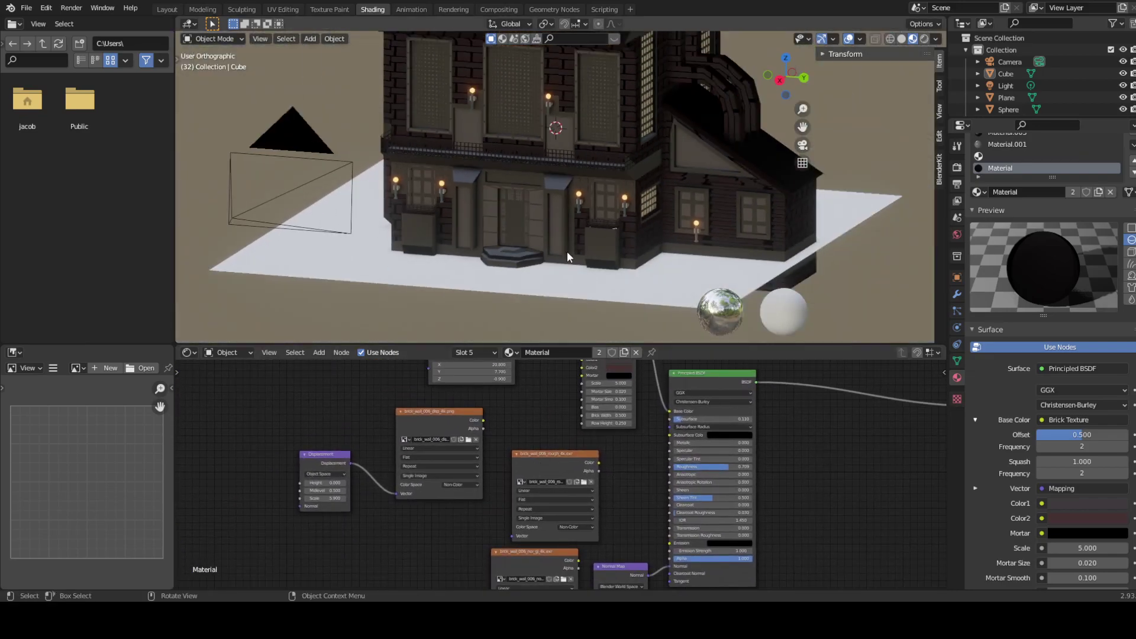
middle_drag(567, 251, 588, 246)
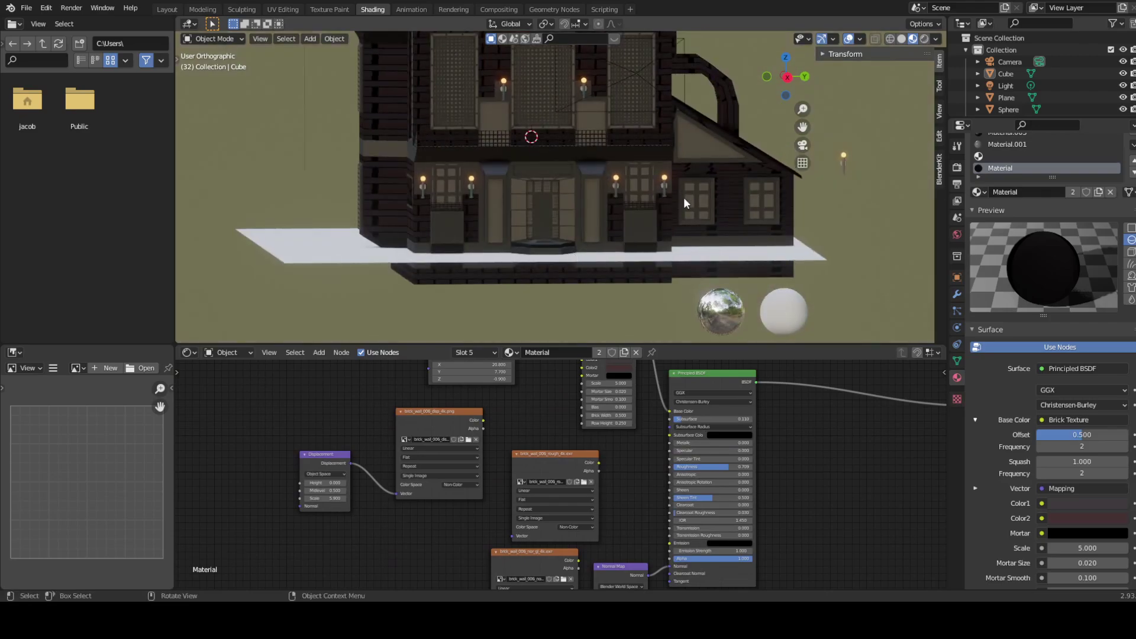
middle_drag(698, 257, 586, 248)
scroll(577, 245, up, 3)
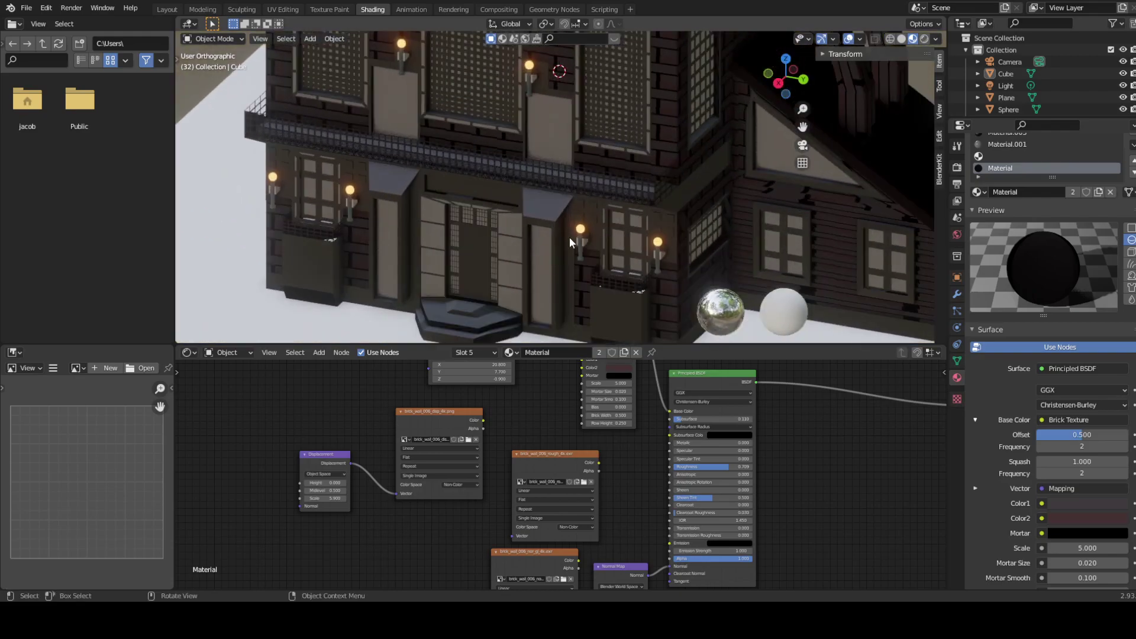
middle_drag(578, 200, 584, 298)
middle_drag(574, 171, 552, 155)
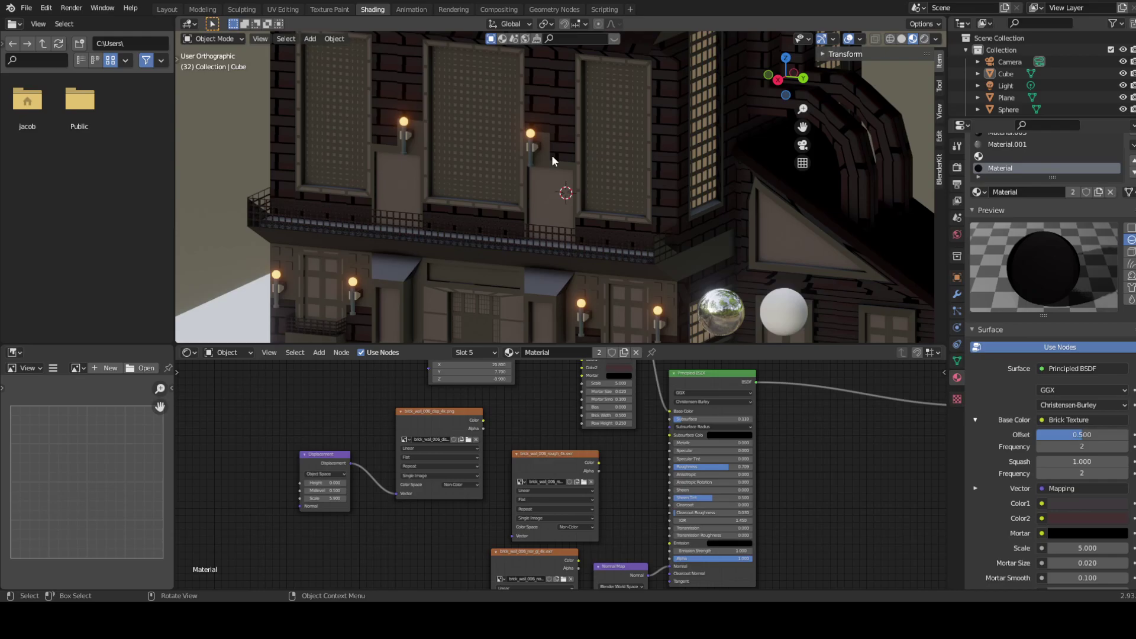
- Select the house mesh and, in Edit Mode, select the wall face beside the upper-floor windows
click(551, 155)
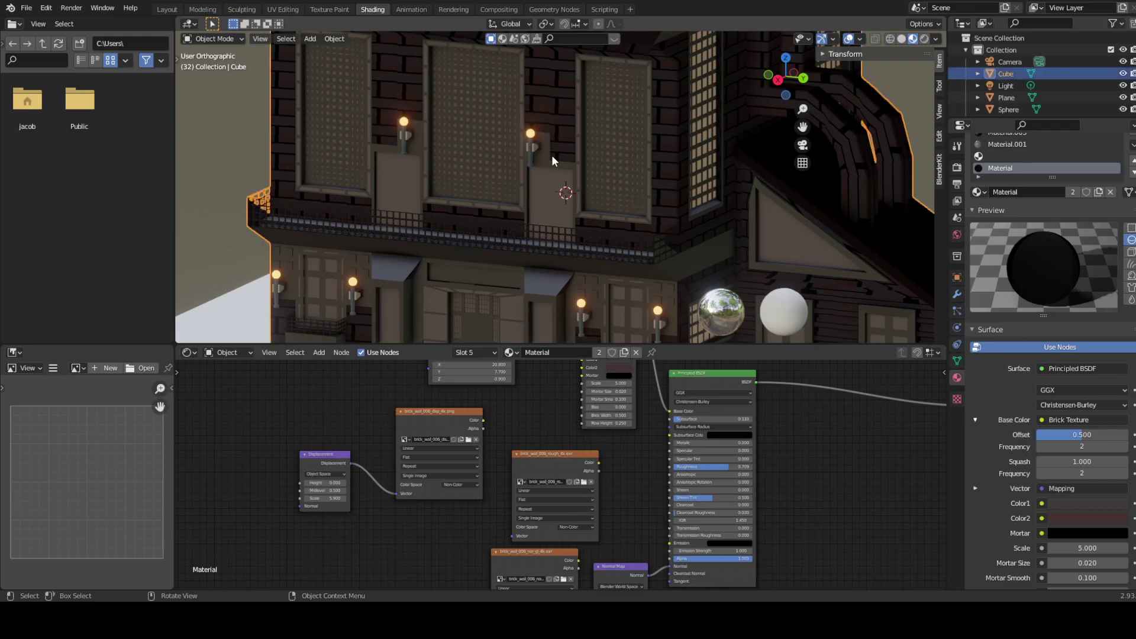
middle_drag(610, 165, 627, 191)
scroll(613, 190, down, 5)
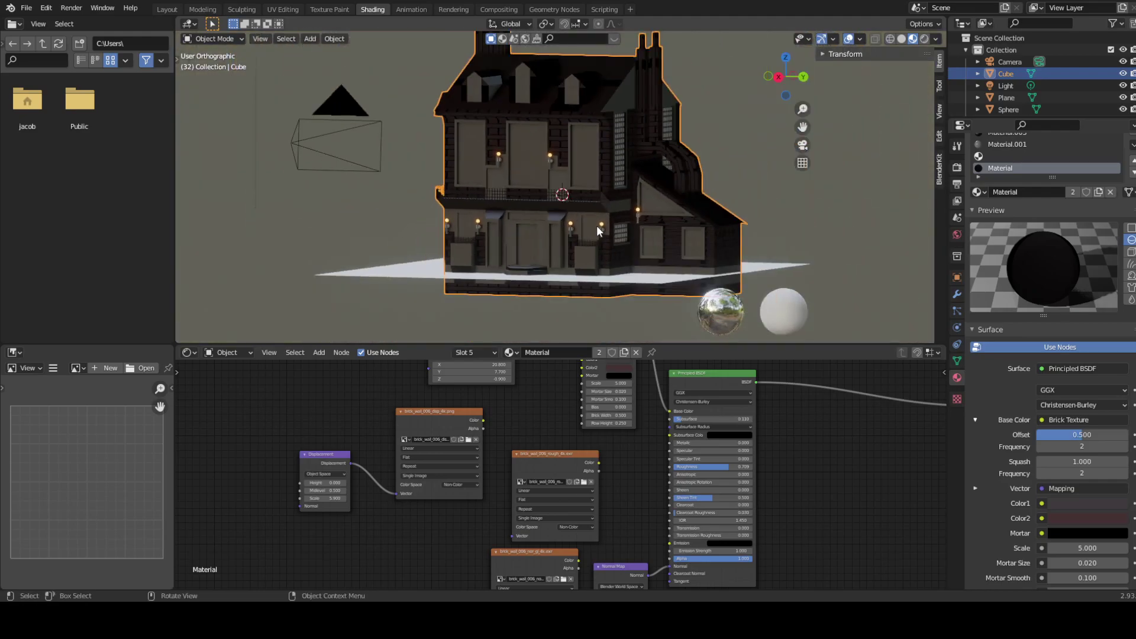
middle_drag(596, 226, 559, 229)
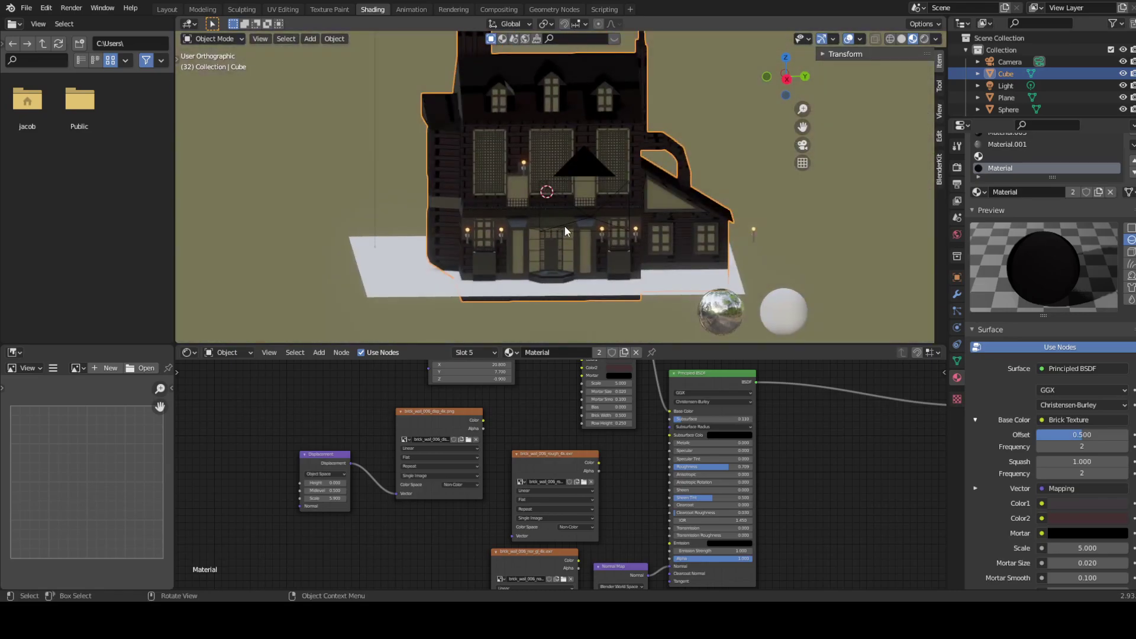
scroll(562, 222, up, 6)
key(Tab)
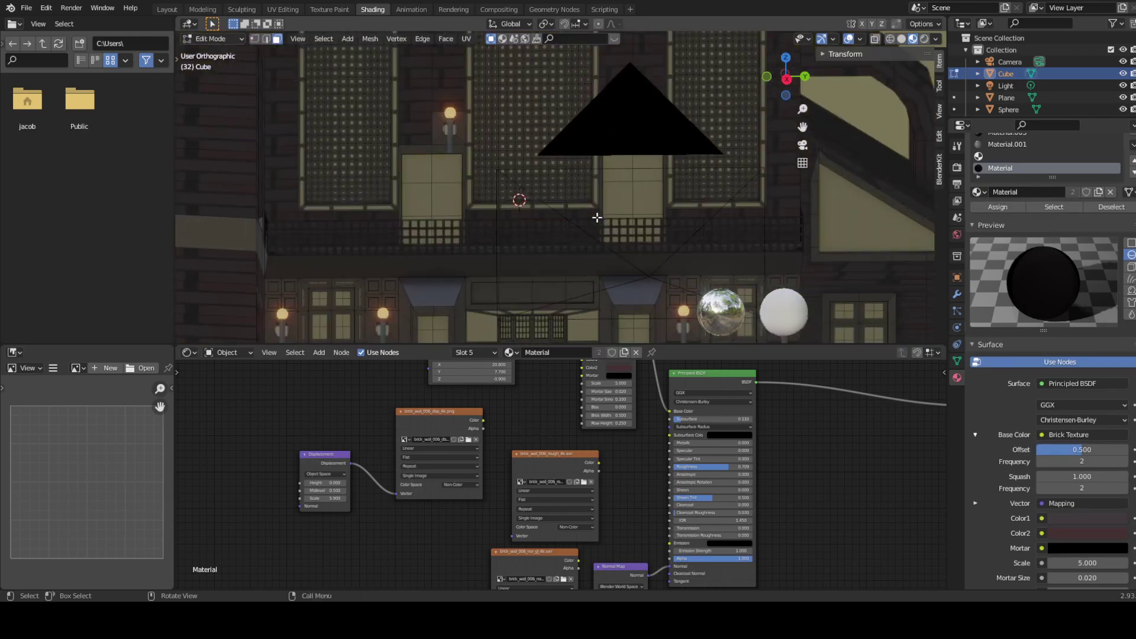
scroll(598, 217, up, 1)
middle_drag(597, 218, 556, 210)
click(593, 219)
click(707, 168)
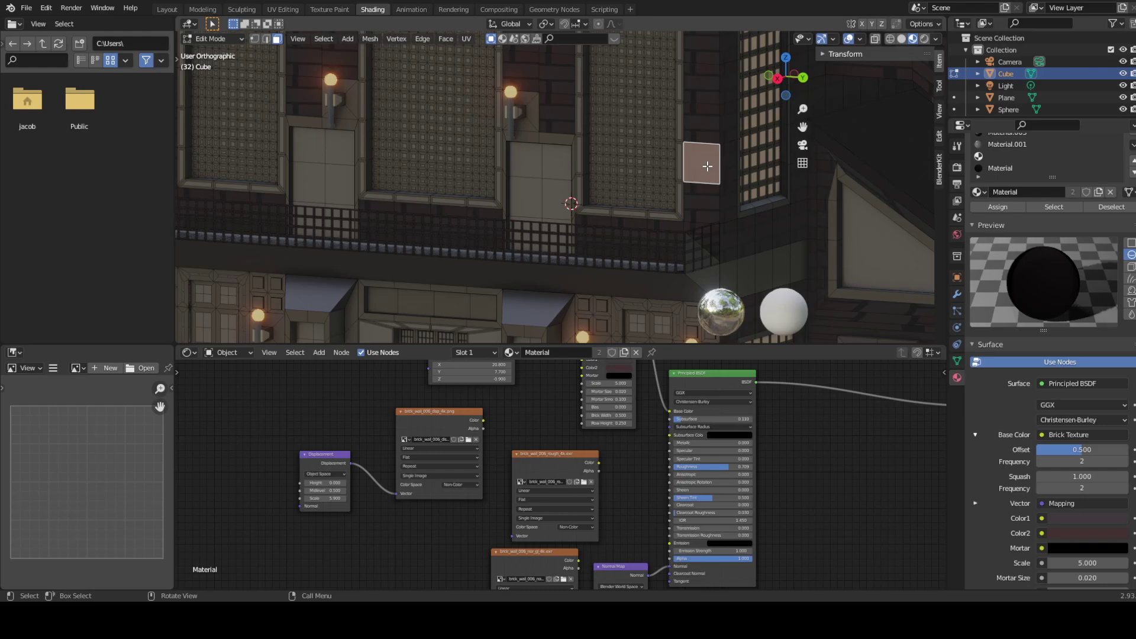
- Set the brick material's Mapping node X rotation to 8.1°
scroll(574, 414, up, 4)
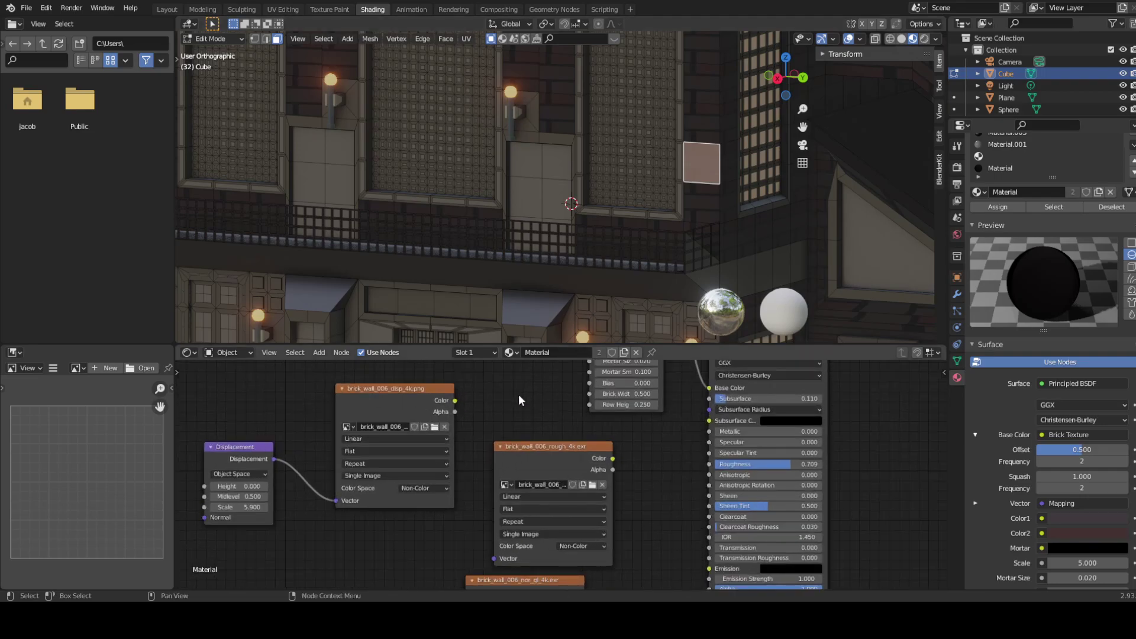
middle_drag(520, 398, 537, 597)
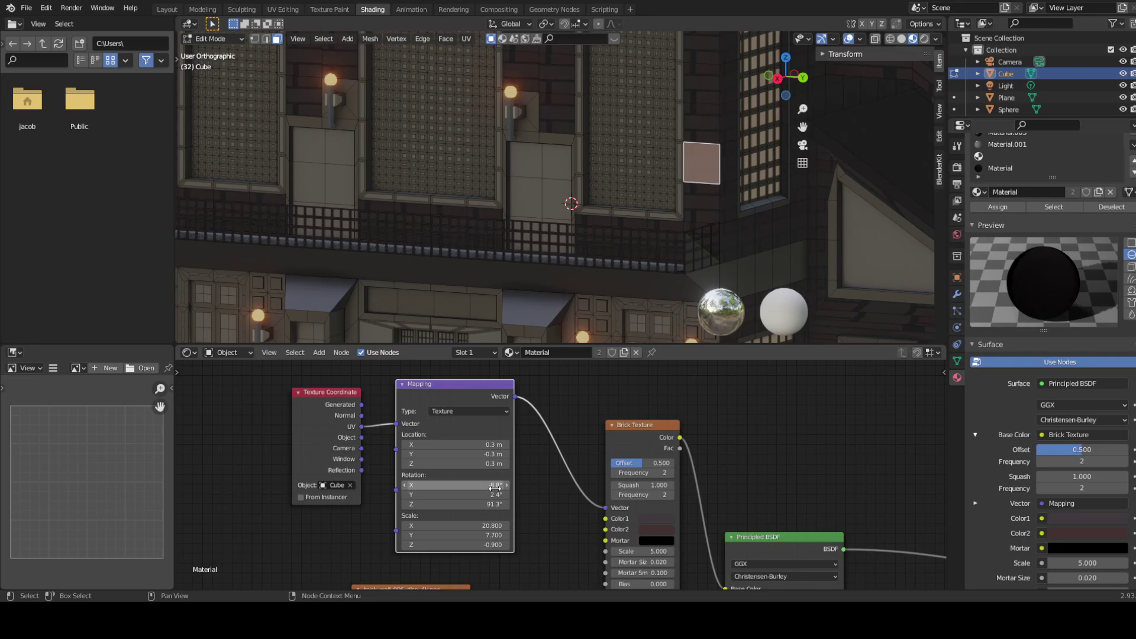
mouse_move(483, 485)
mouse_down()
mouse_move(429, 485)
mouse_move(465, 485)
mouse_up()
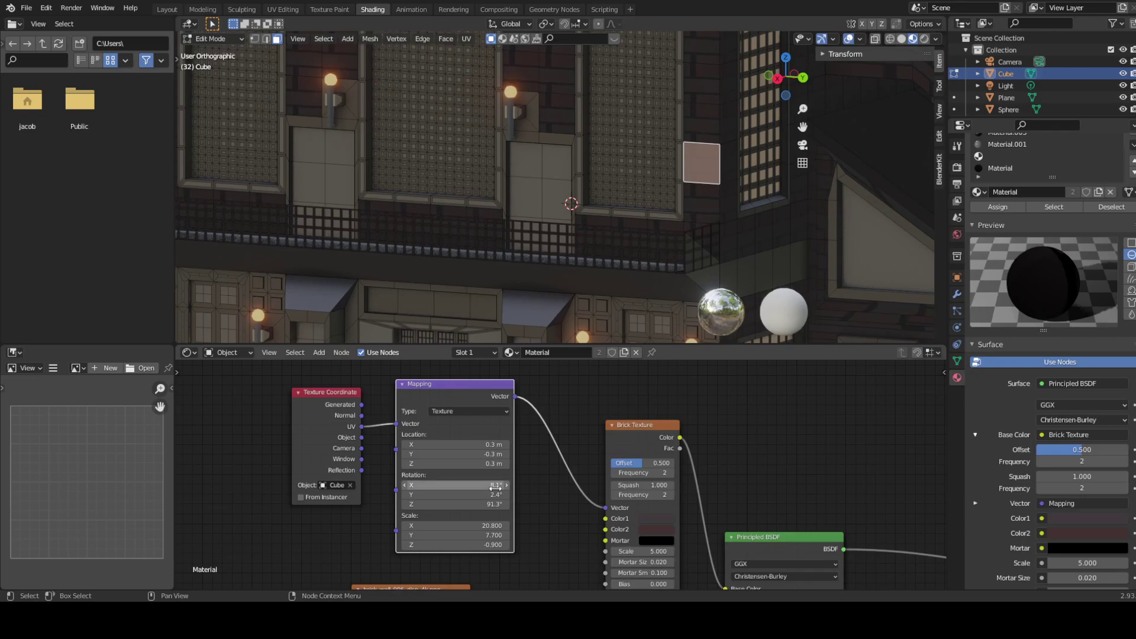
- Return to Object Mode and examine the brick pattern across the front walls and upper floor of the house
middle_drag(591, 249, 418, 243)
scroll(418, 242, down, 3)
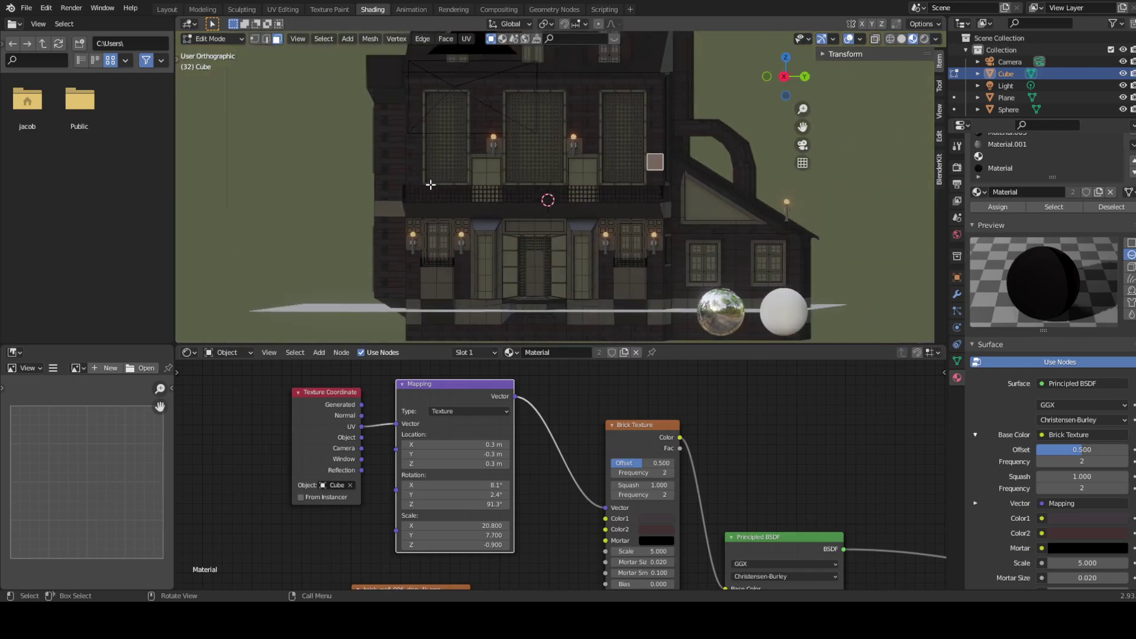
scroll(642, 242, up, 5)
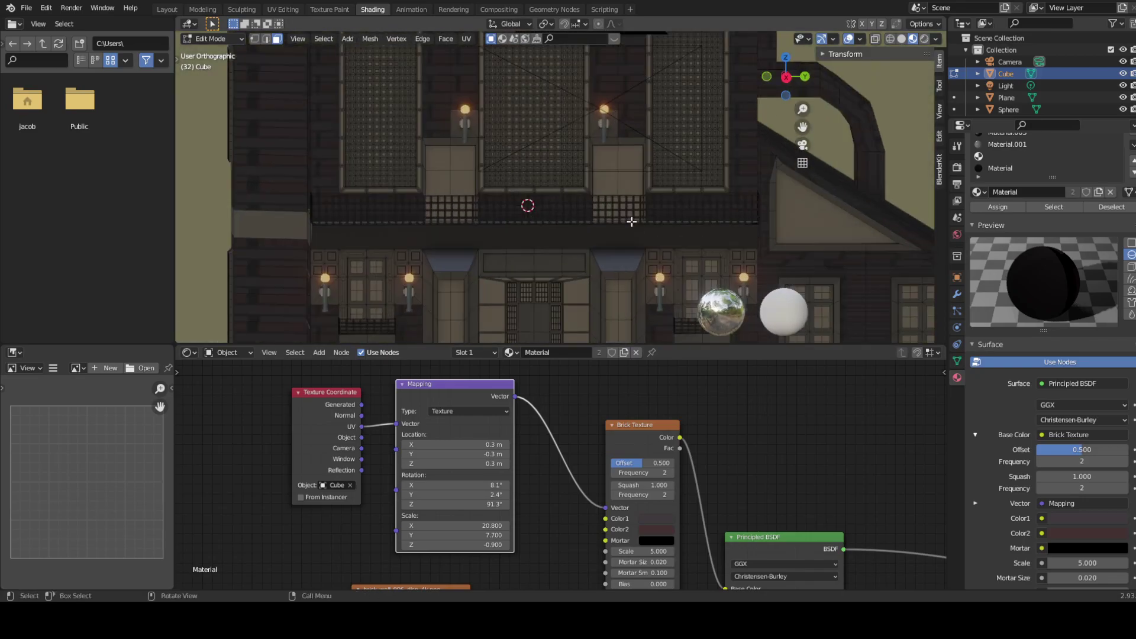
key(Tab)
middle_drag(610, 267, 659, 260)
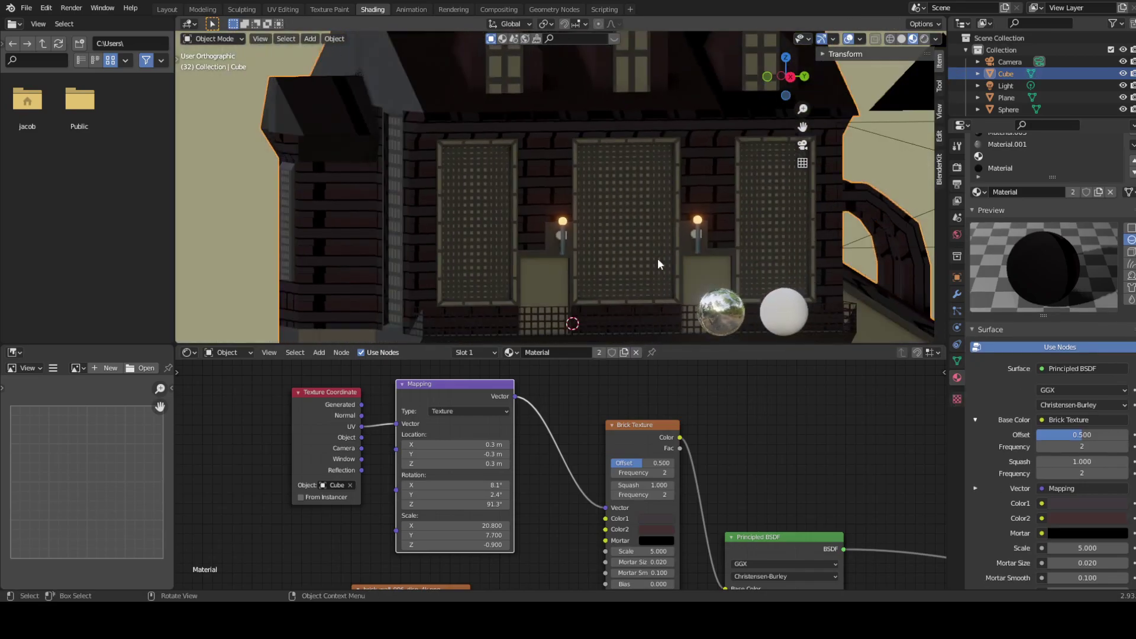
middle_drag(499, 232, 523, 237)
- Enter Edit Mode on the house mesh and select the large front roof face around the dormers
click(573, 224)
click(572, 226)
key(Tab)
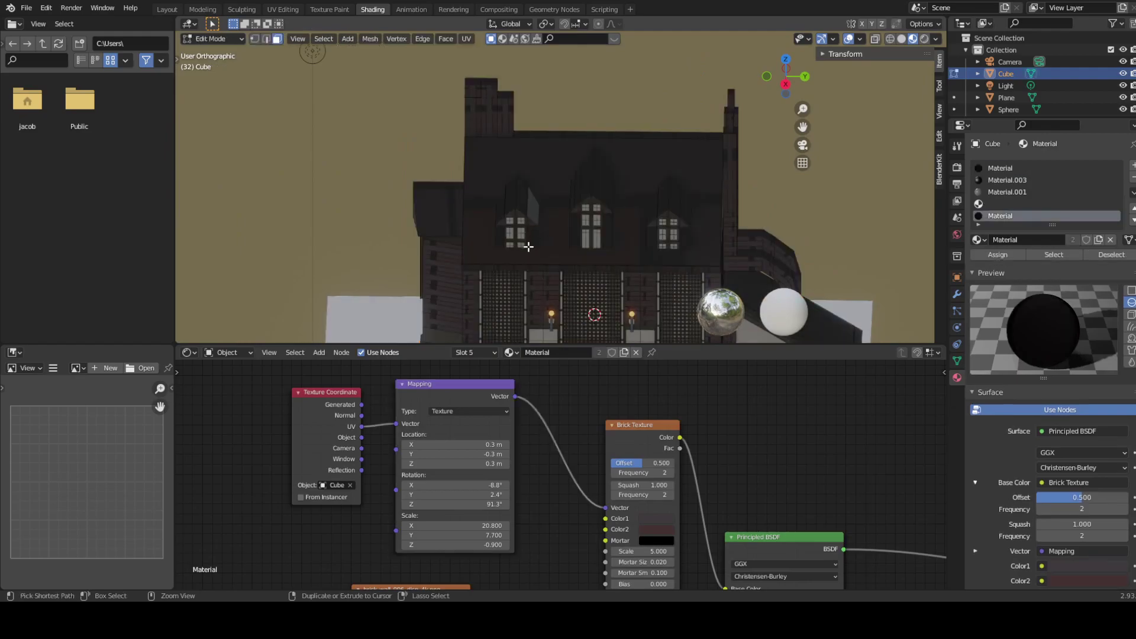
click(631, 180)
middle_drag(606, 185, 637, 193)
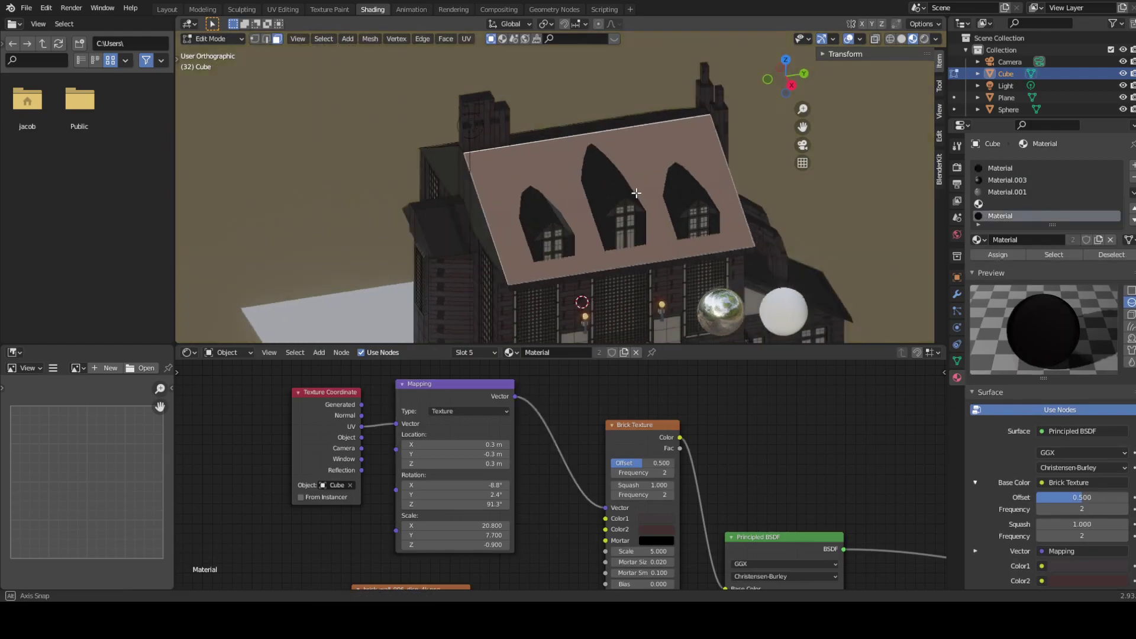
- Replace the material in slot 5 with the Roof material and return to Object Mode
click(470, 353)
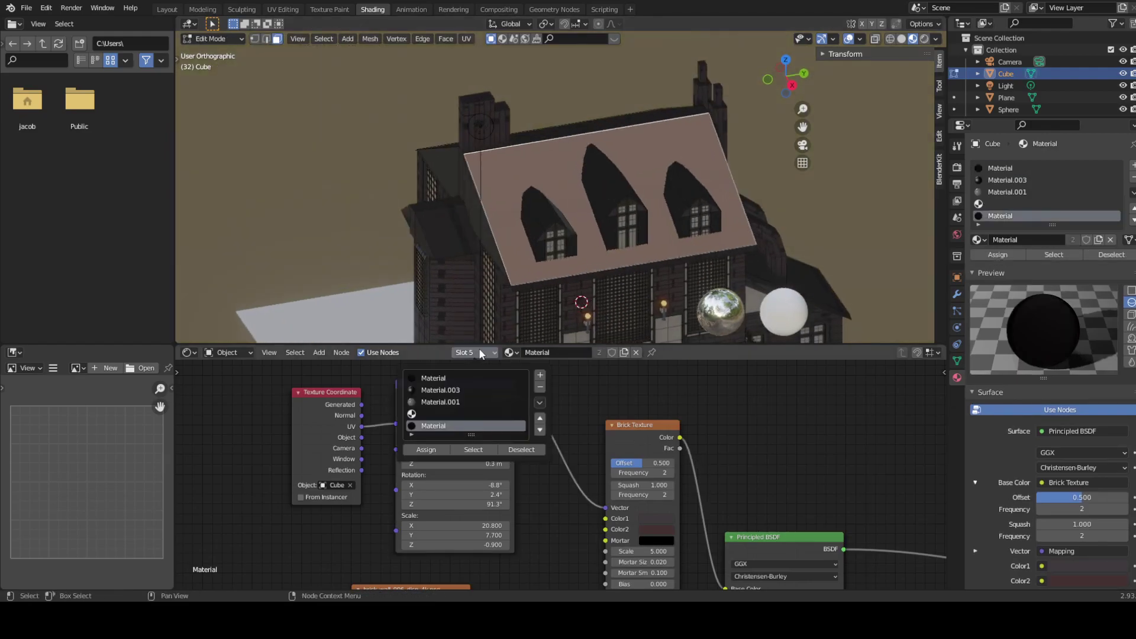
click(456, 377)
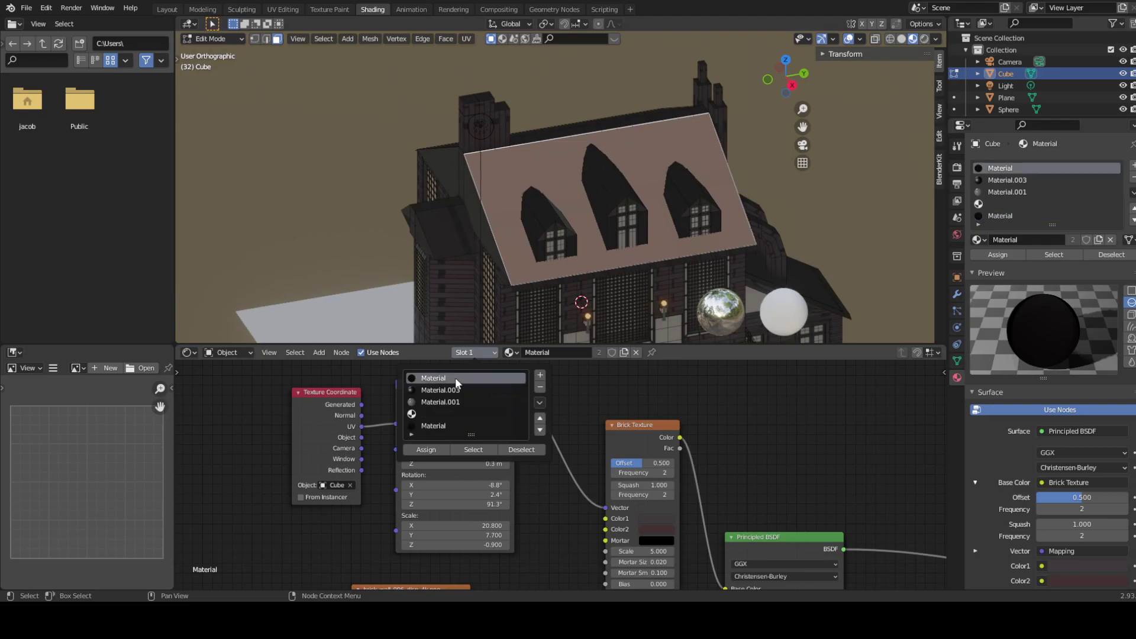
click(452, 426)
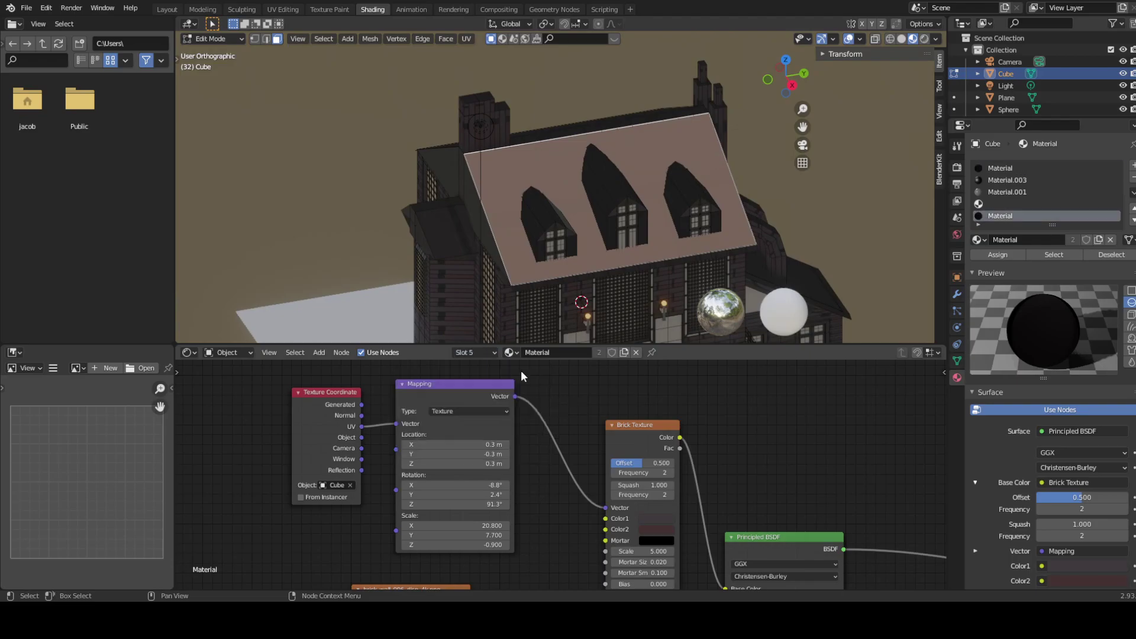
click(509, 352)
click(532, 451)
key(Tab)
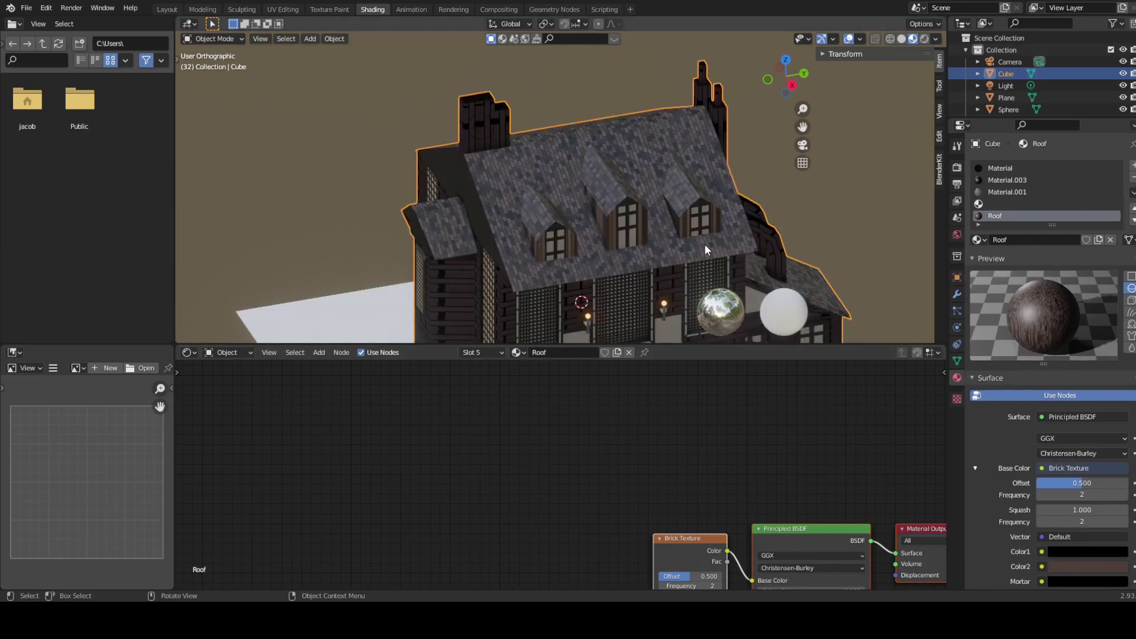
- Deselect everything and examine the roof tiles and dormers from the front and above
middle_drag(705, 244, 644, 225)
key(alt+a)
middle_drag(748, 250, 574, 279)
scroll(577, 273, up, 4)
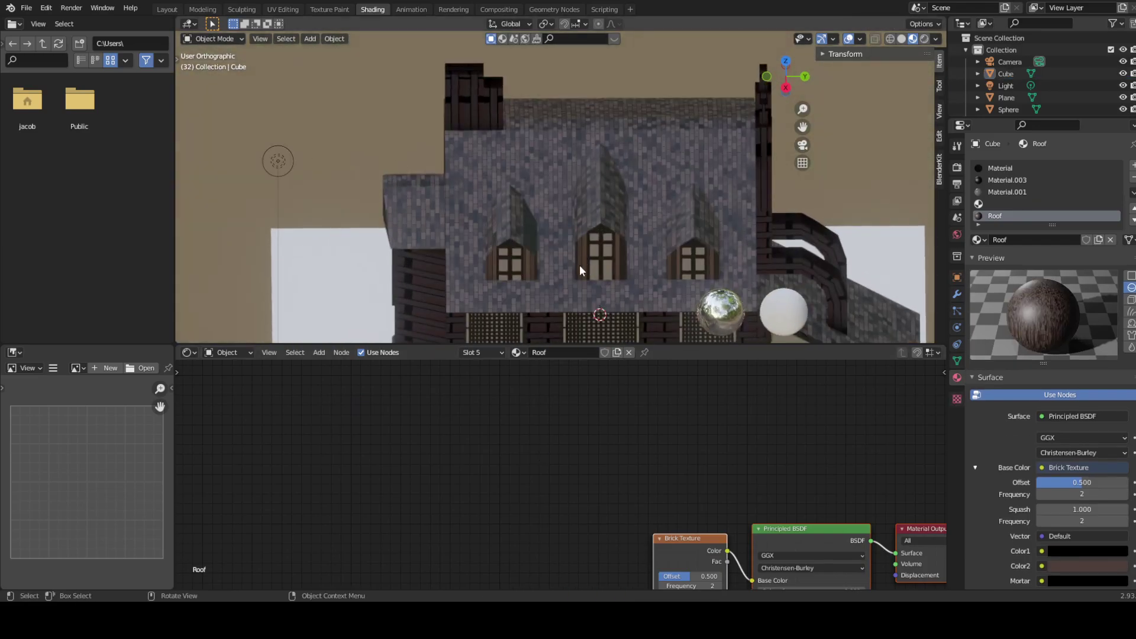
middle_drag(667, 264, 484, 258)
- Switch to the camera view and render the current frame of the house
click(803, 145)
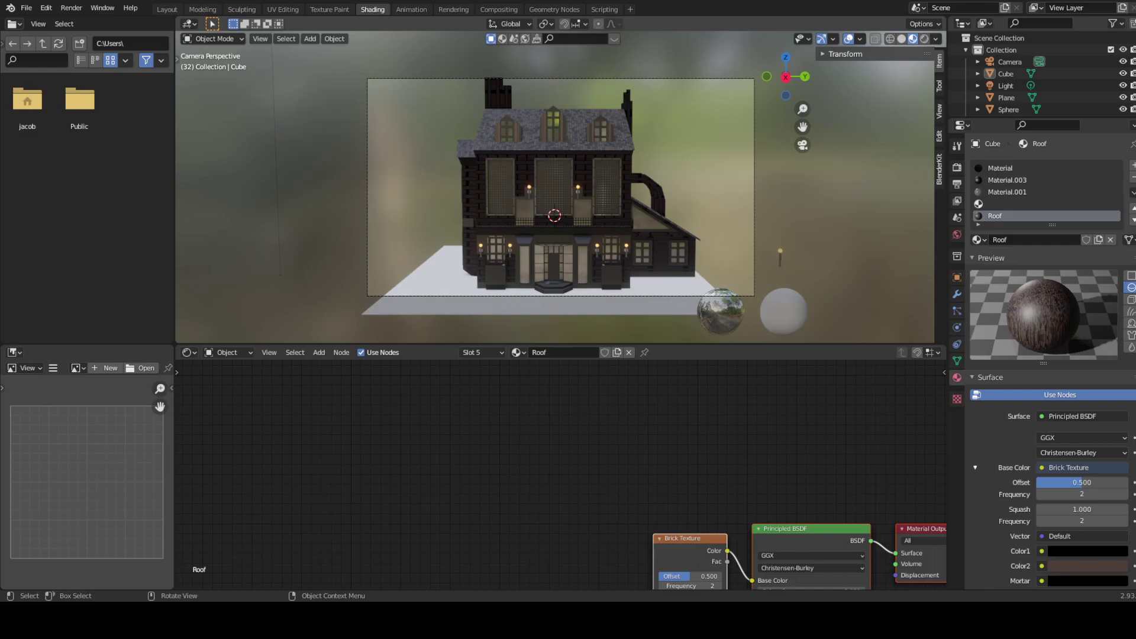
key(F12)
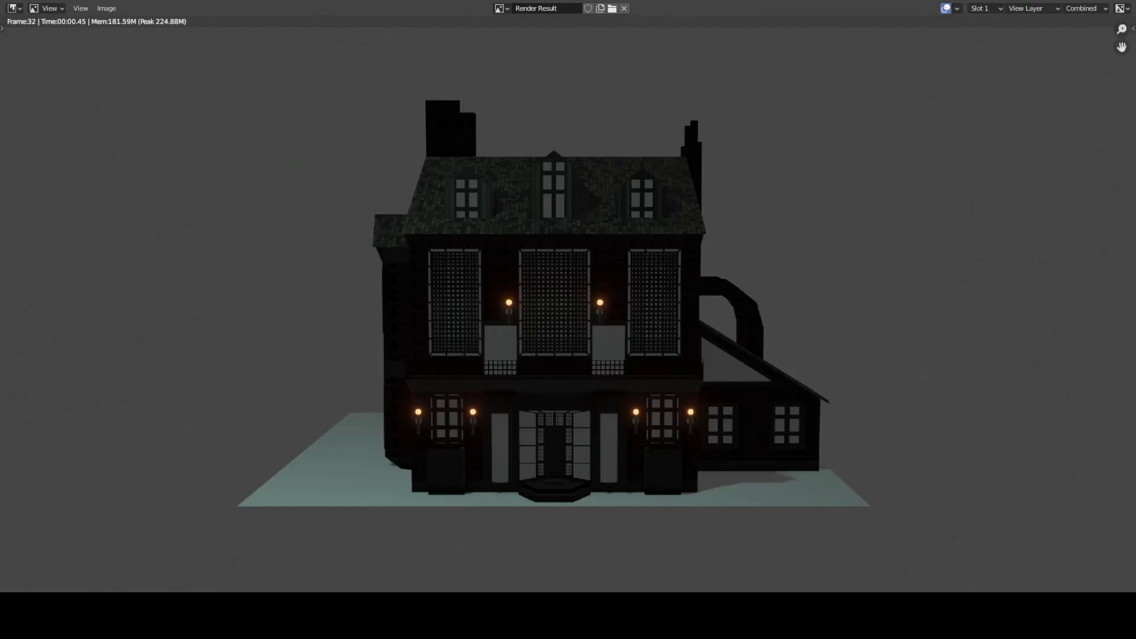
middle_drag(568, 381, 605, 395)
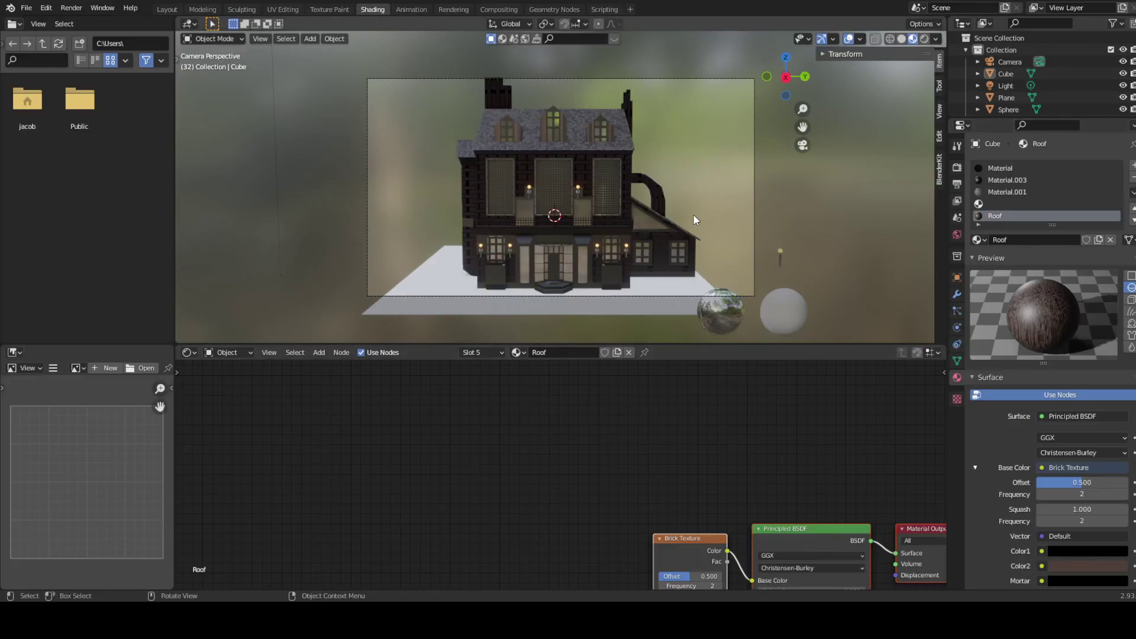
- Examine the Roof material's Brick Texture, Principled BSDF and Material Output nodes, selecting and deselecting the Principled BSDF
middle_drag(694, 214, 711, 234)
scroll(578, 249, up, 5)
middle_drag(702, 454, 625, 418)
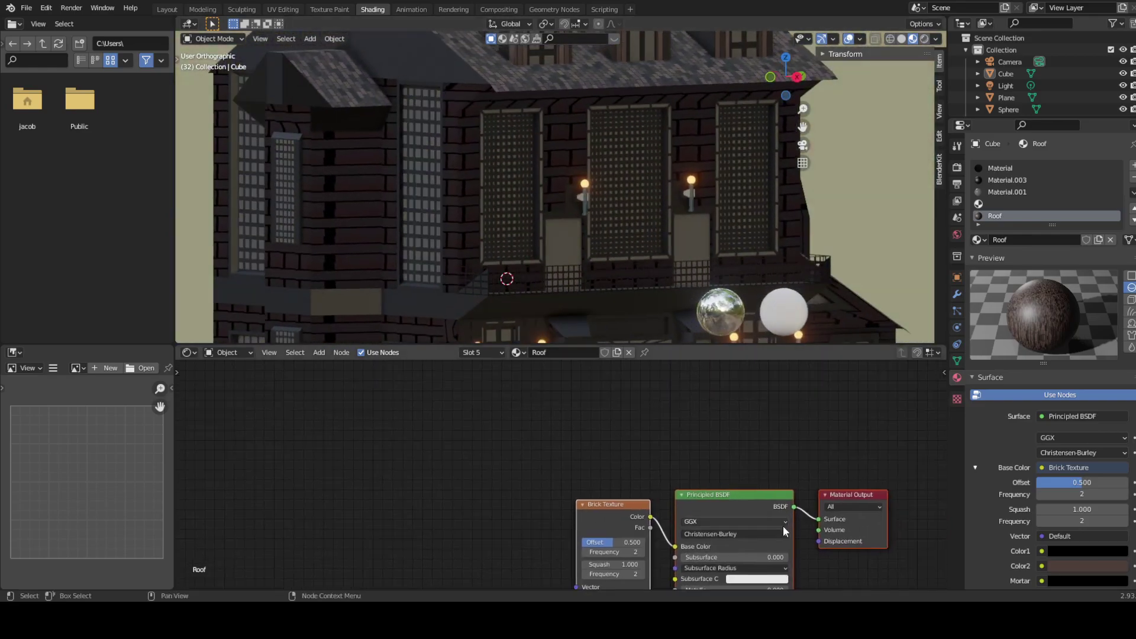
middle_drag(784, 532, 617, 593)
middle_drag(562, 390, 609, 518)
scroll(609, 518, down, 1)
middle_drag(578, 419, 577, 463)
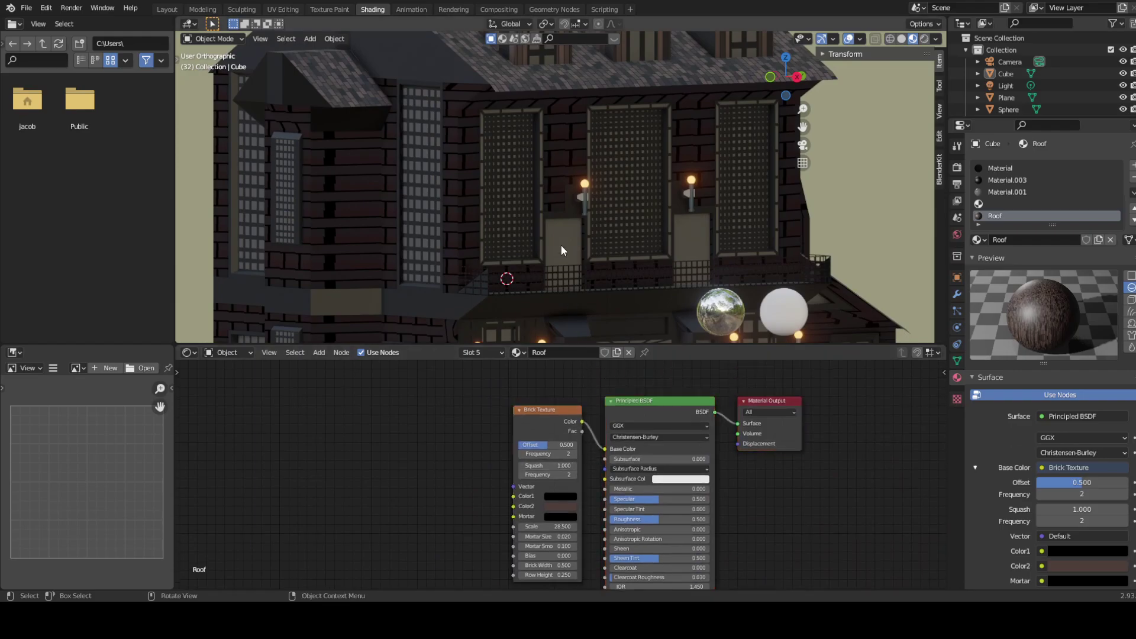
click(676, 414)
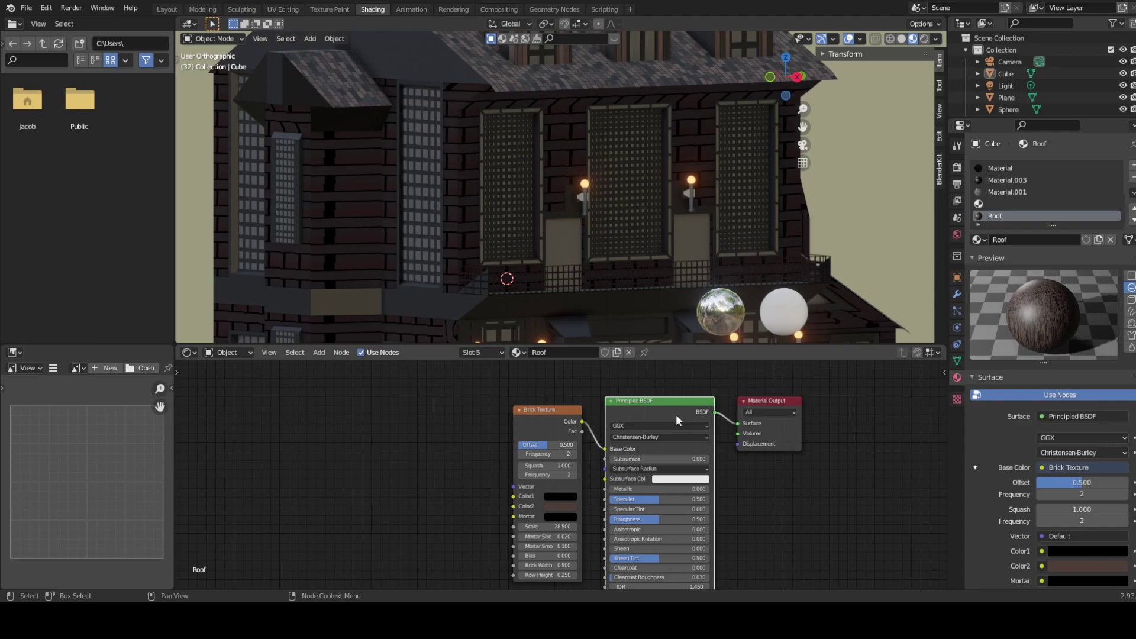
click(729, 400)
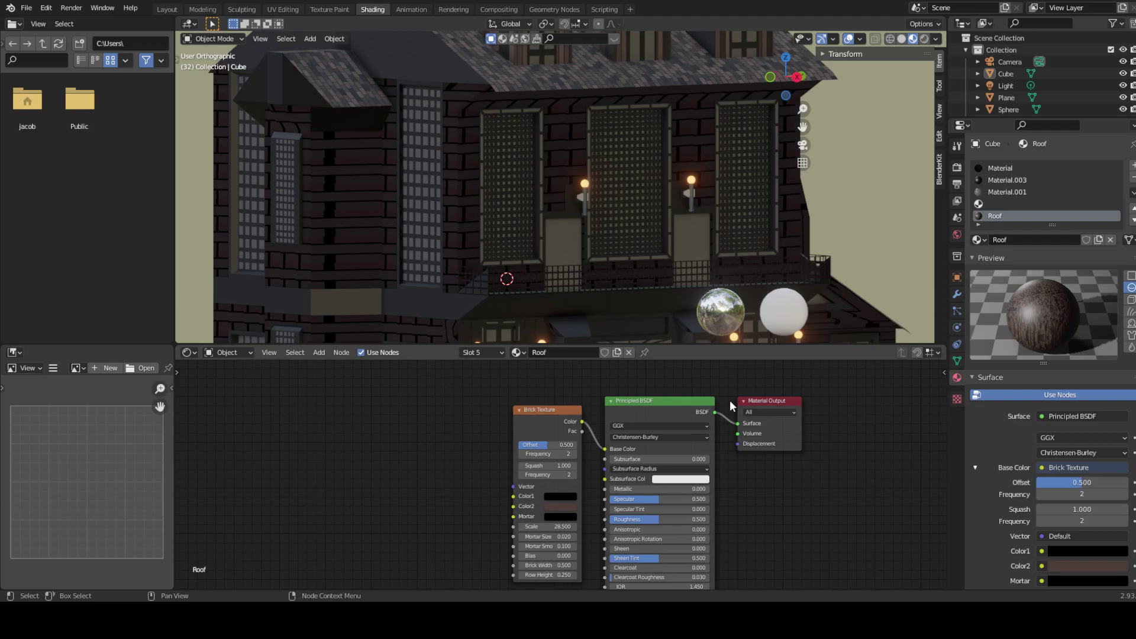
- Inspect the whole house with its tiled roof from the front and from an angle
scroll(777, 133, down, 6)
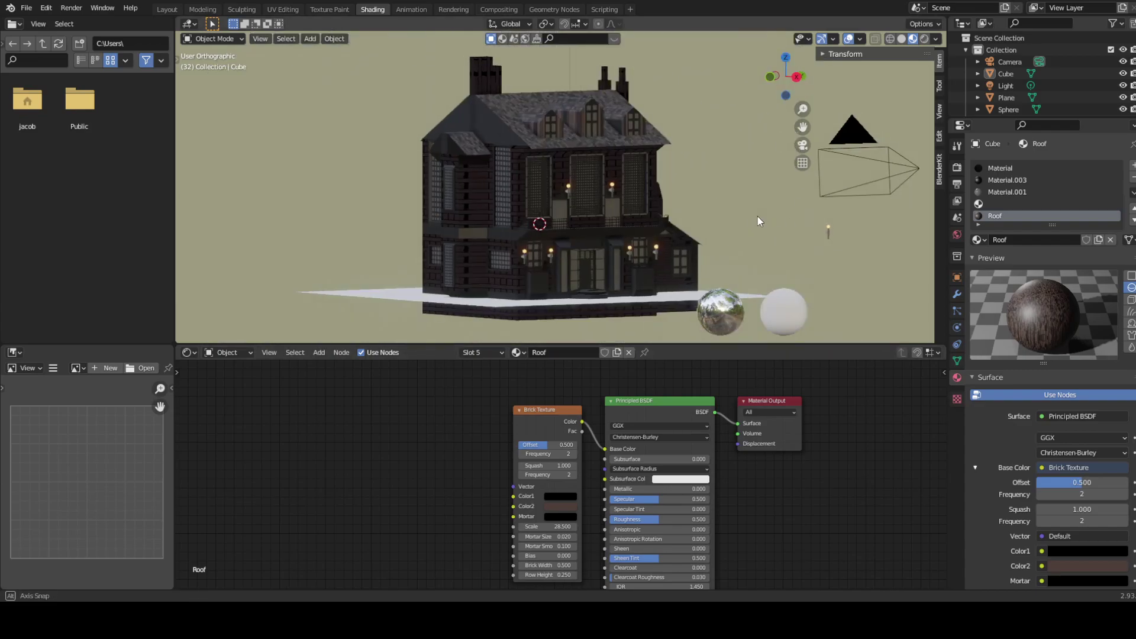
middle_drag(757, 215, 556, 239)
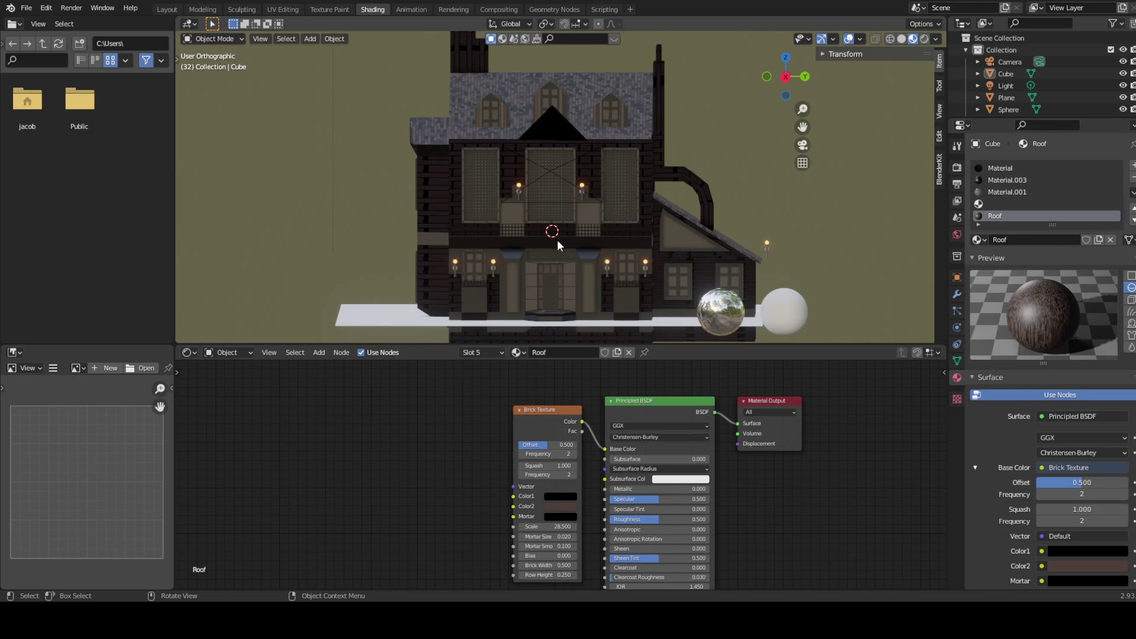
middle_drag(556, 240, 855, 264)
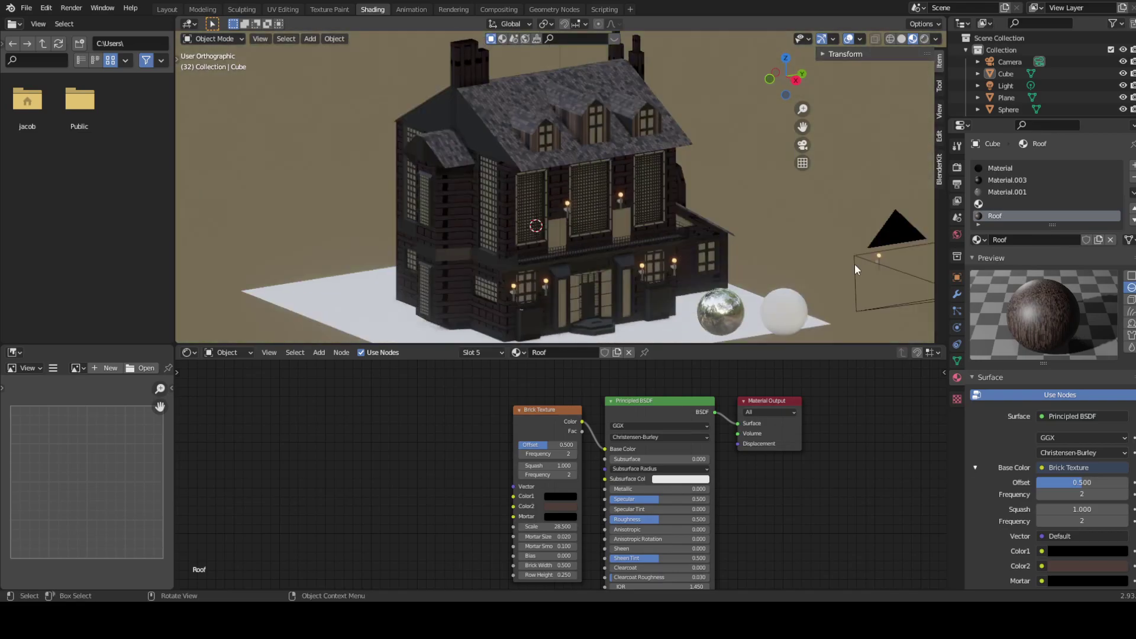